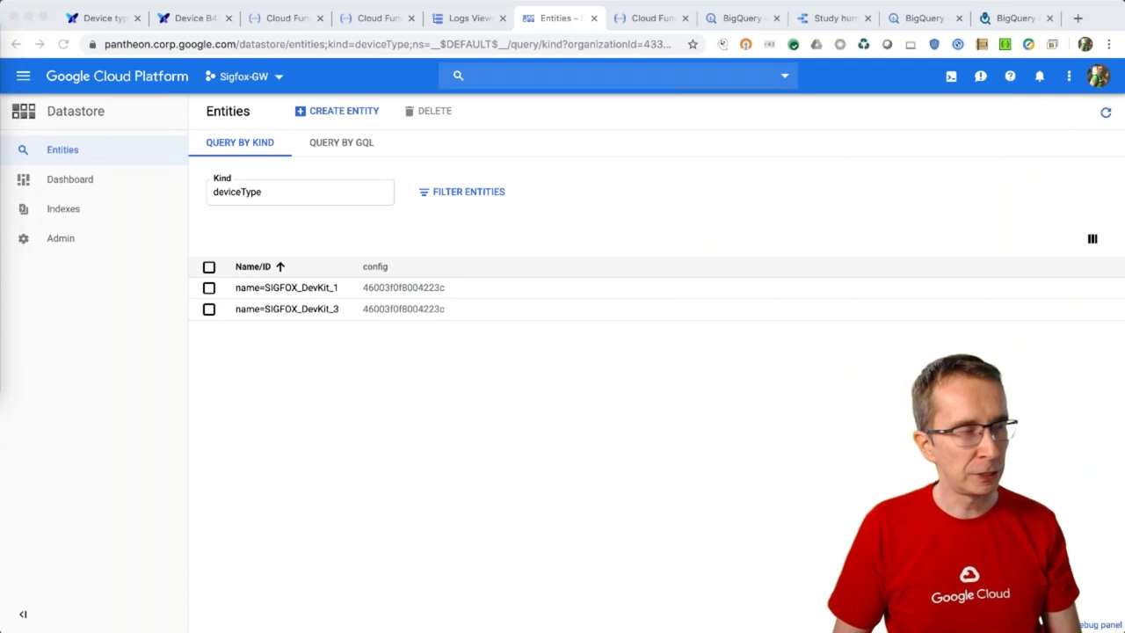
Step: Copy the data payload of the newest message of device B4318B in the Sigfox backend
key("super+1")
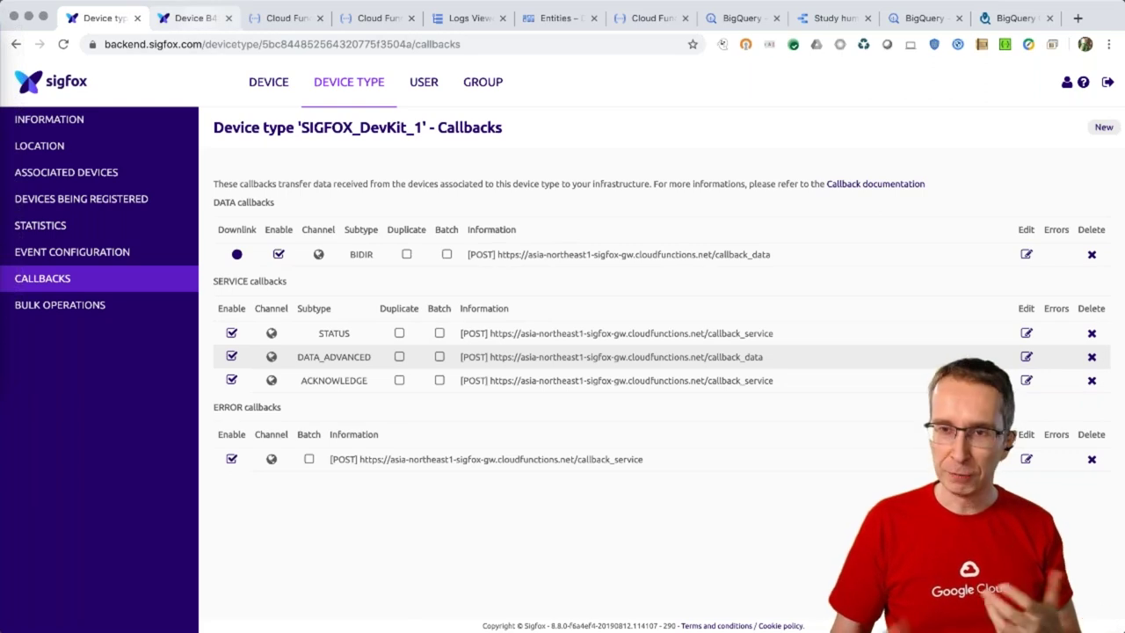
key("ctrl+Tab")
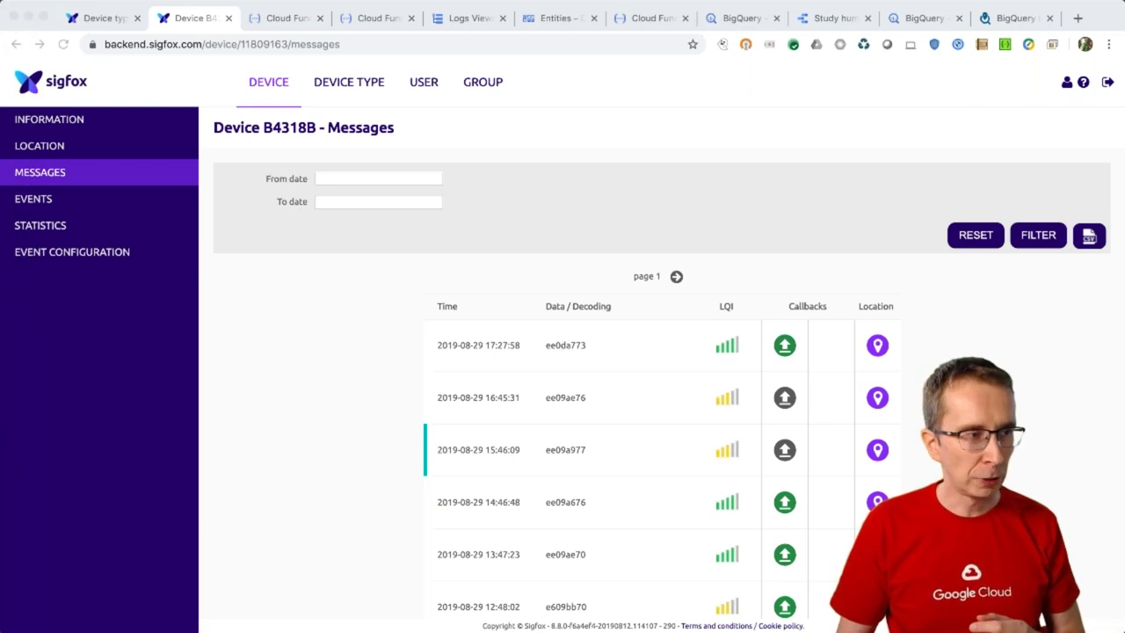
double_click(565, 345)
key("super+c")
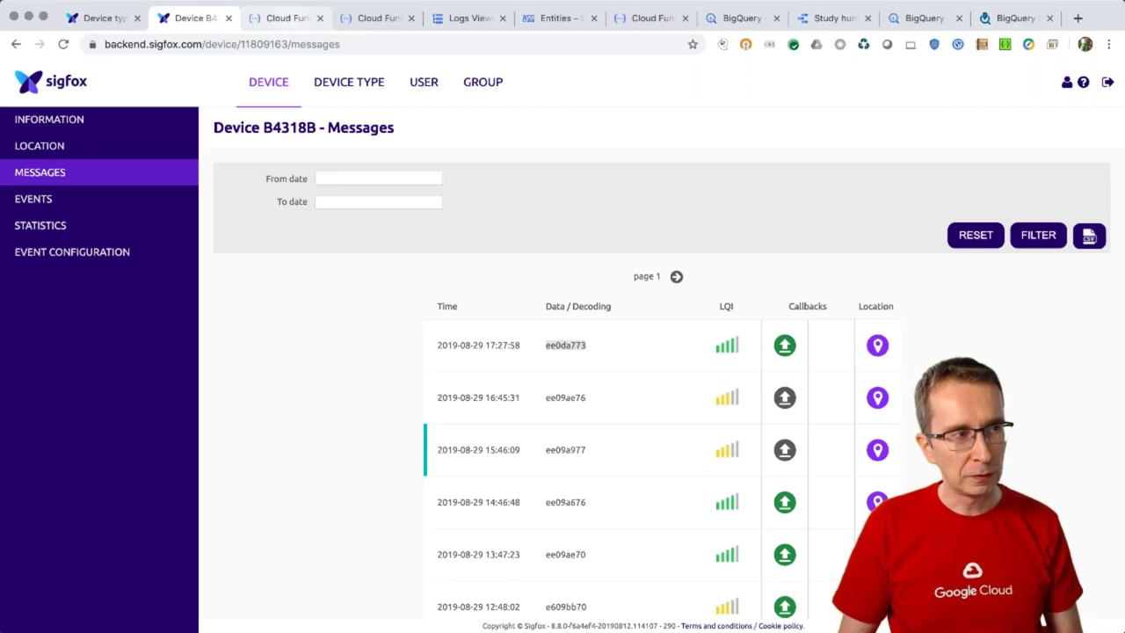
Step: Refresh the callback_data function's logs and expand the latest received Sigfox message and its Pub/Sub publish entry
key("super+4")
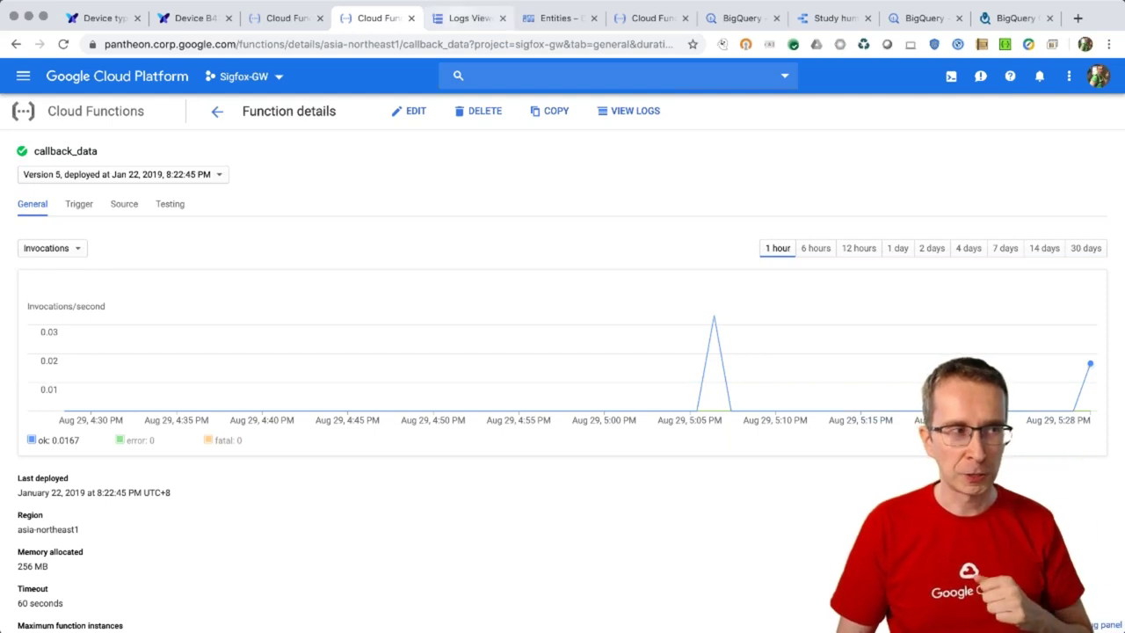
left_click(466, 17)
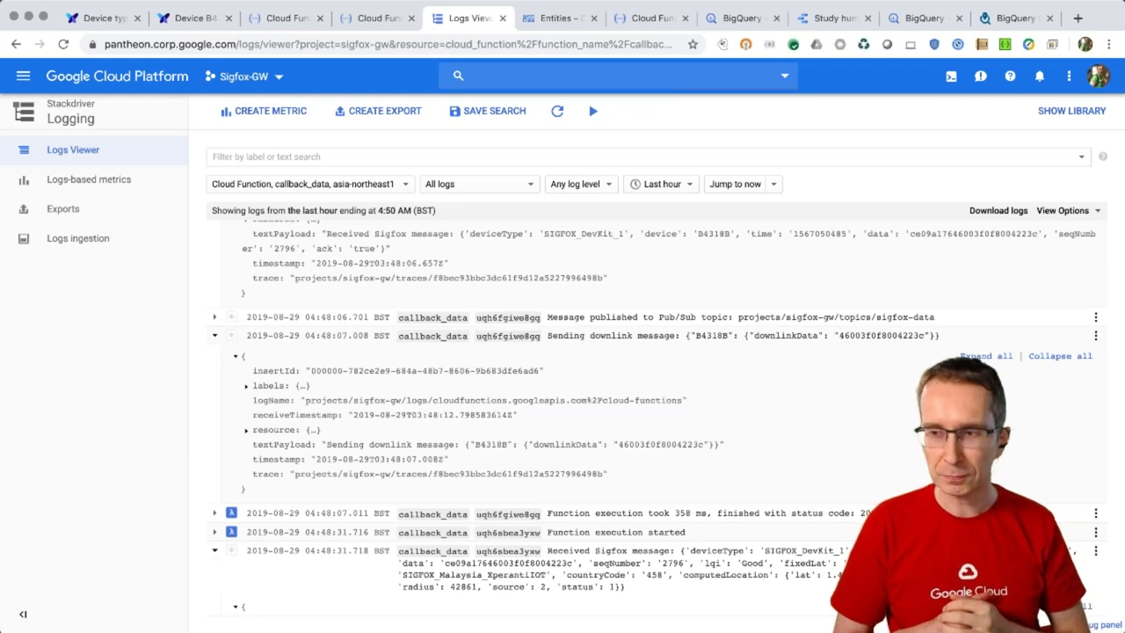
left_click(557, 110)
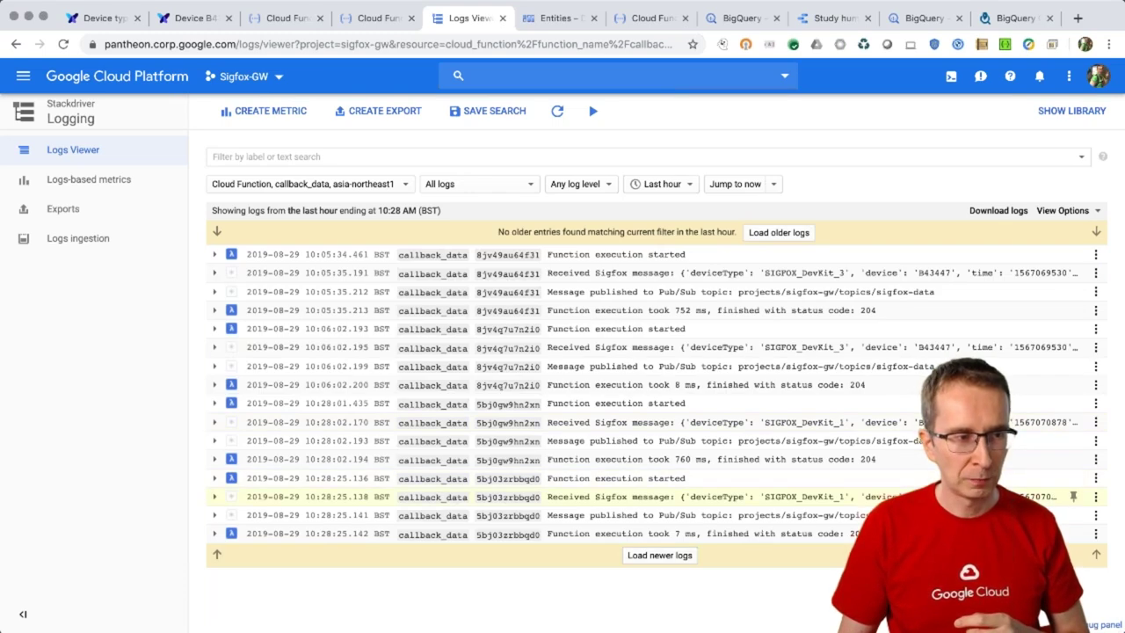
left_click(966, 497)
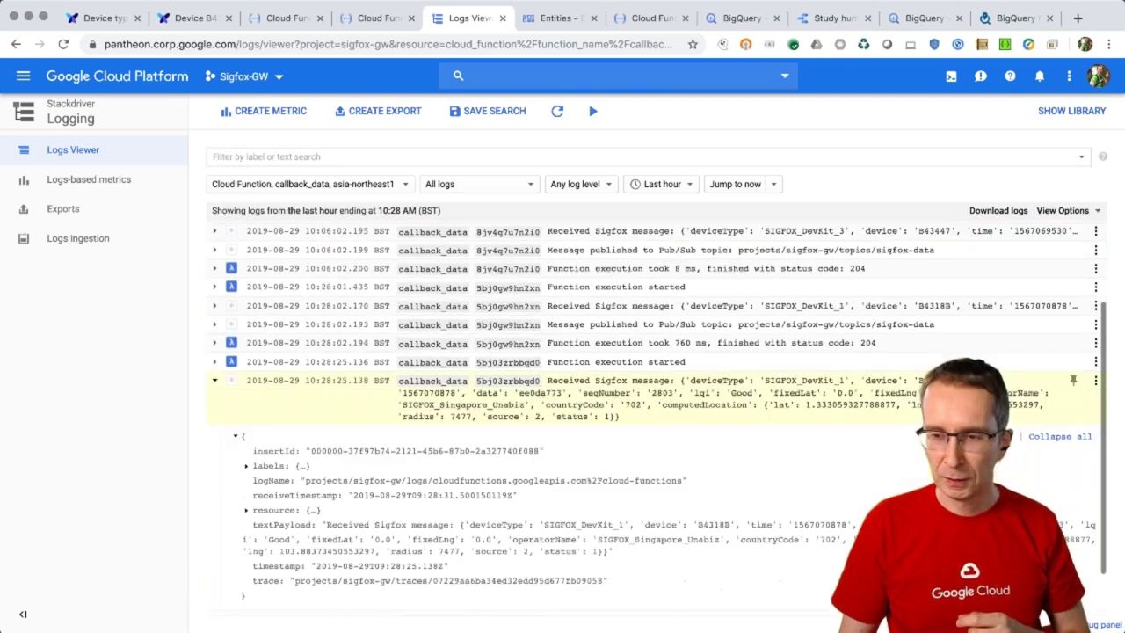
scroll(967, 492, "down", 1)
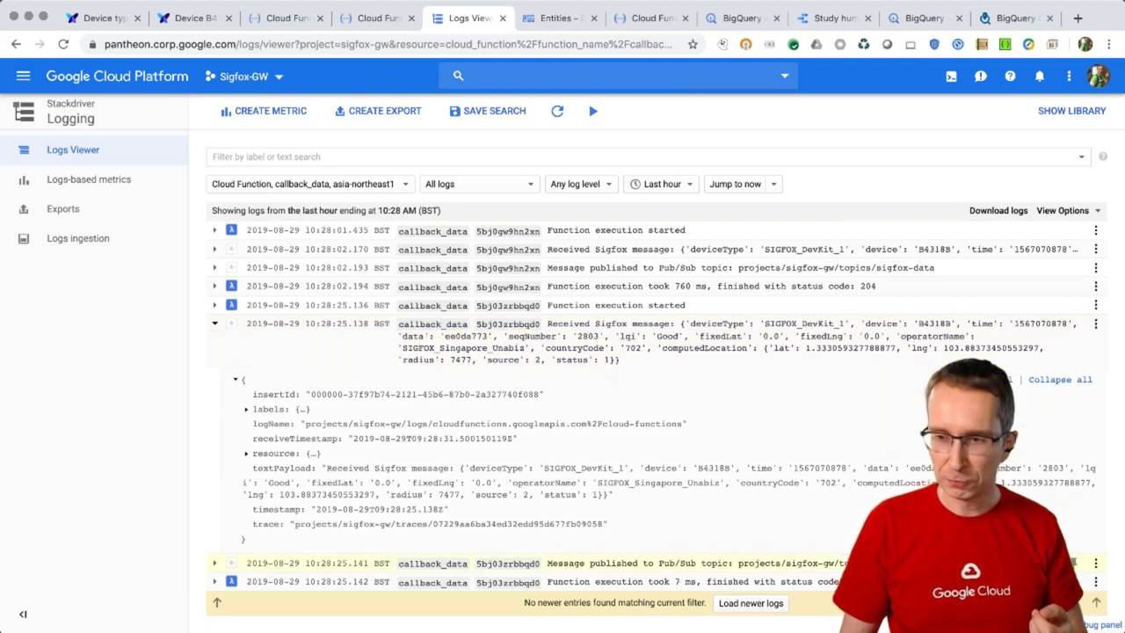
left_click(214, 562)
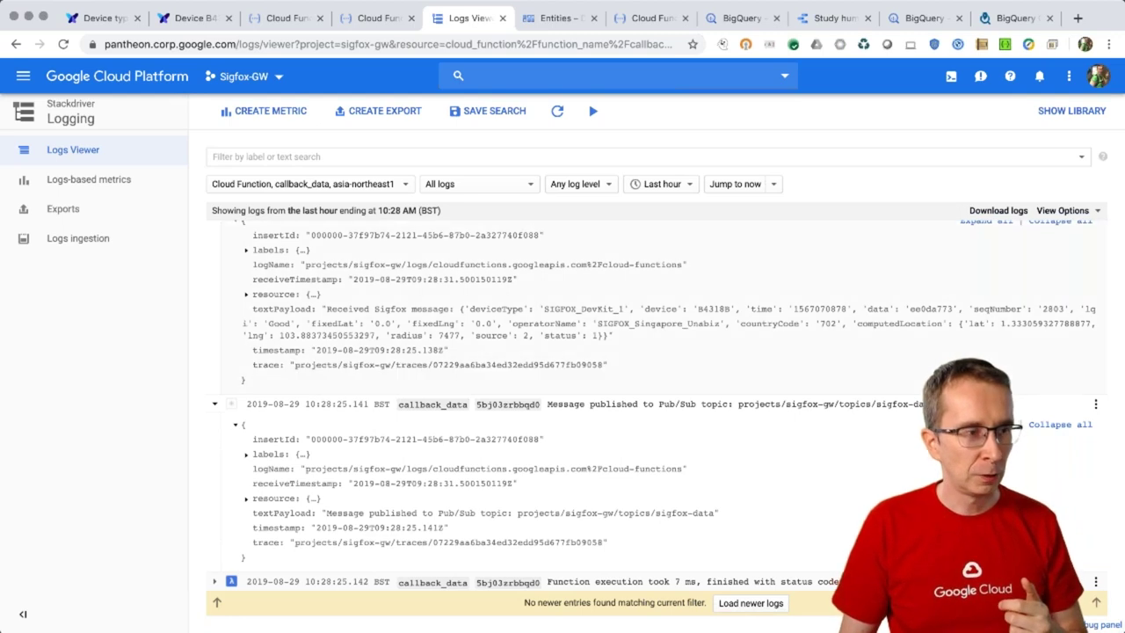
Step: Switch to the terminal's sigfox-sensit session and run sensit-parser.py in decode-data mode with the copied hex string ee0da773
left_click(189, 18)
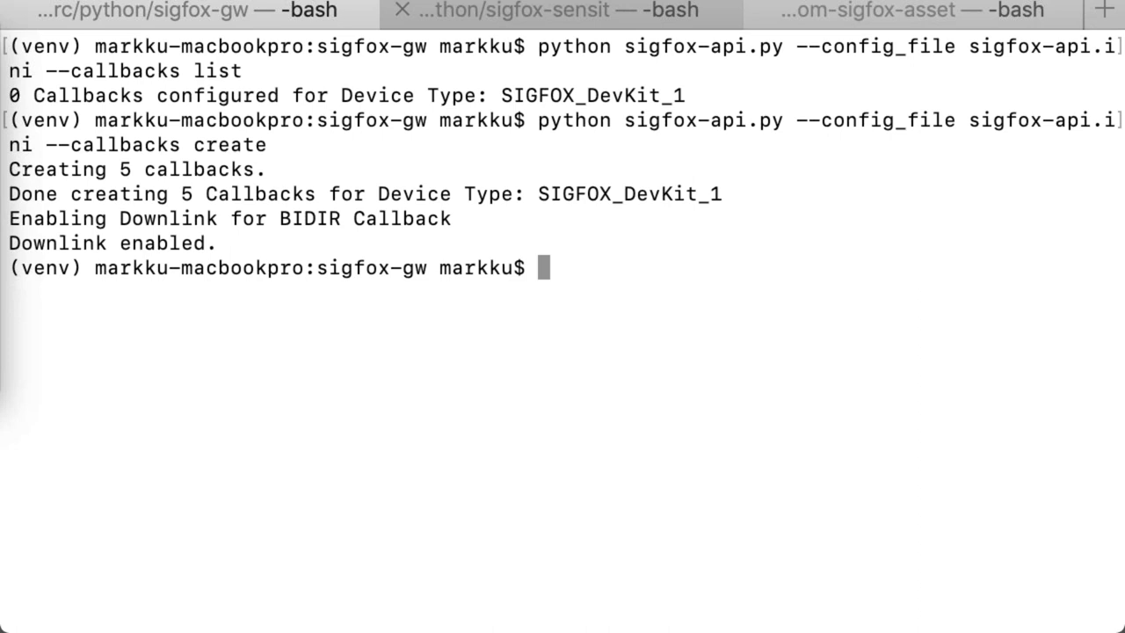
left_click(562, 10)
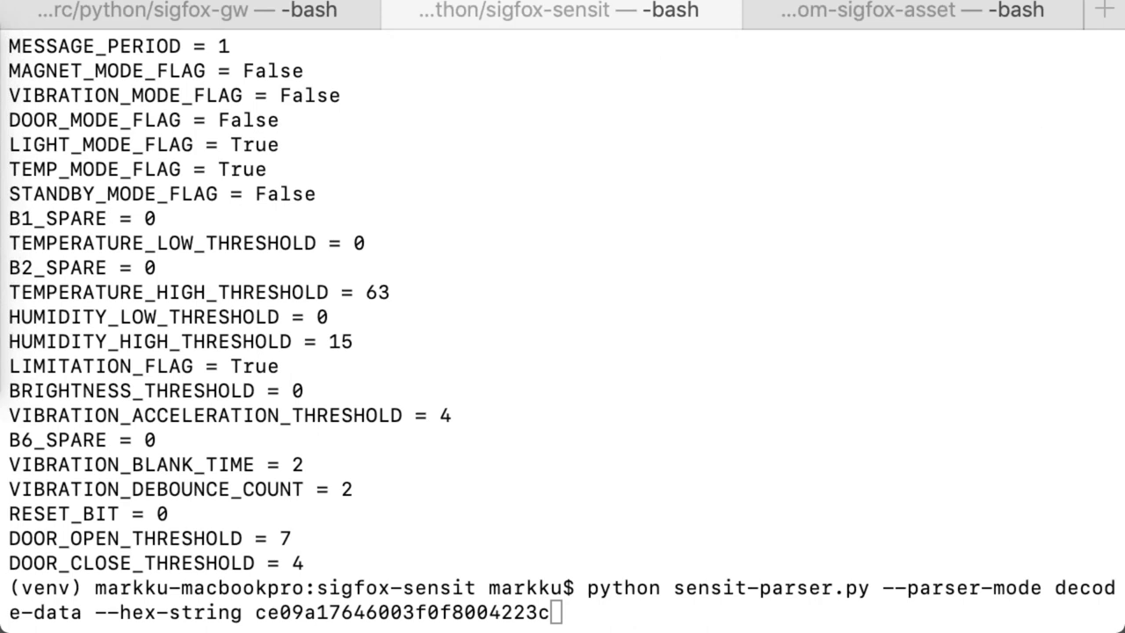
key("super+Tab")
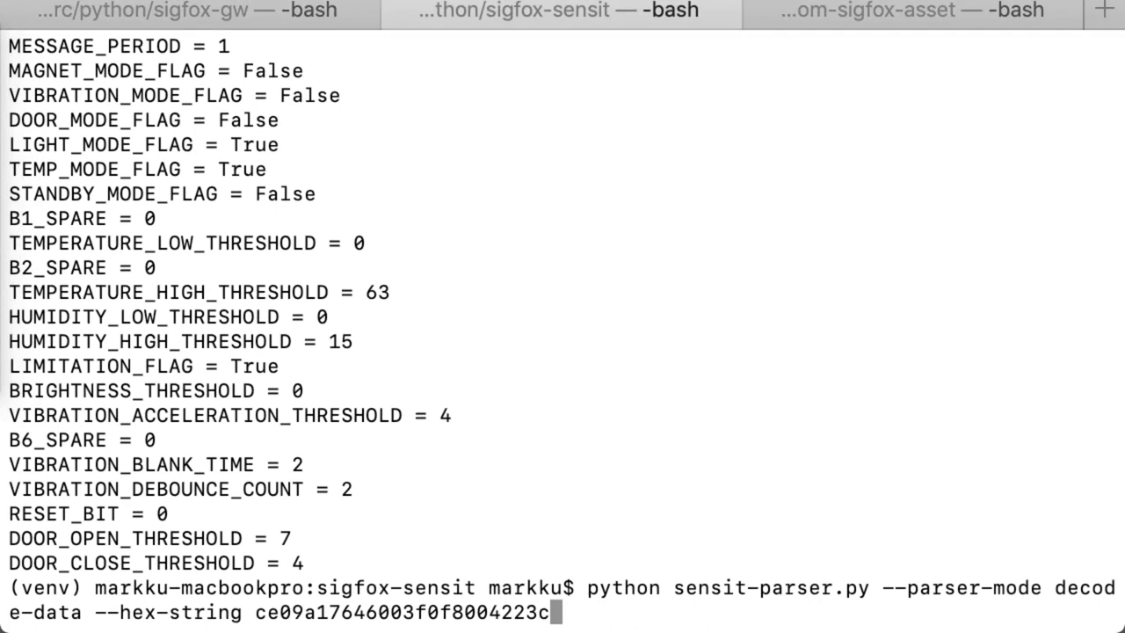
key("BackSpace")
key("BackSpace")
key("BackSpace")
key("BackSpace")
key("BackSpace")
key("BackSpace")
key("BackSpace")
key("BackSpace")
key("BackSpace")
key("BackSpace")
key("BackSpace")
key("BackSpace")
key("BackSpace")
key("BackSpace")
key("BackSpace")
key("BackSpace")
key("BackSpace")
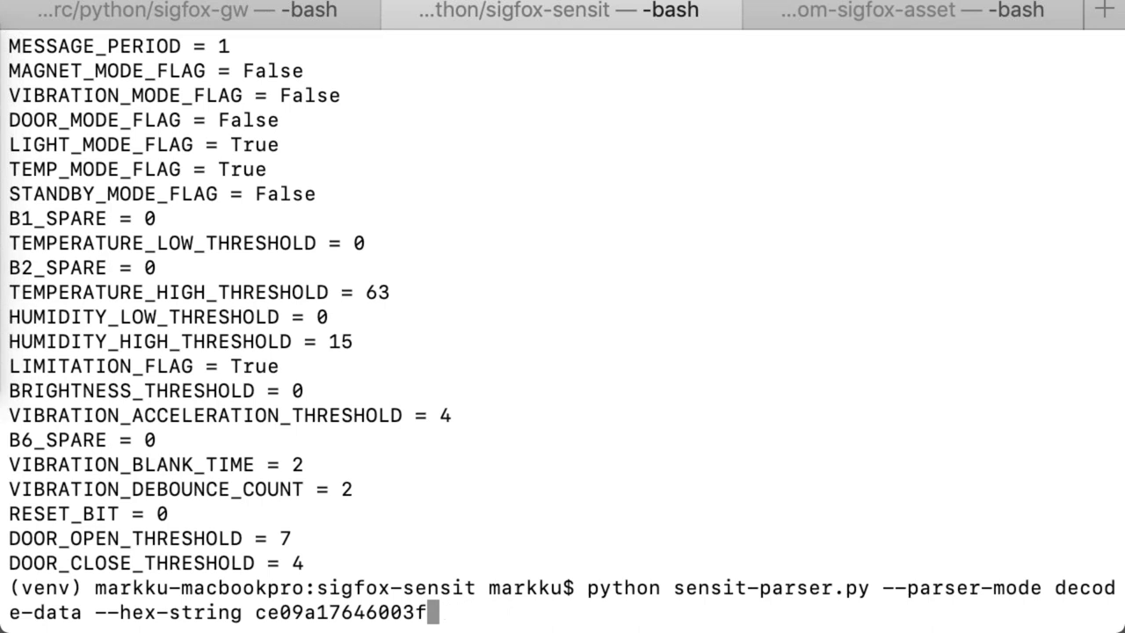
key("BackSpace")
key("BackSpace")
key("BackSpace")
key("BackSpace")
key("BackSpace")
key("BackSpace")
key("BackSpace")
key("BackSpace")
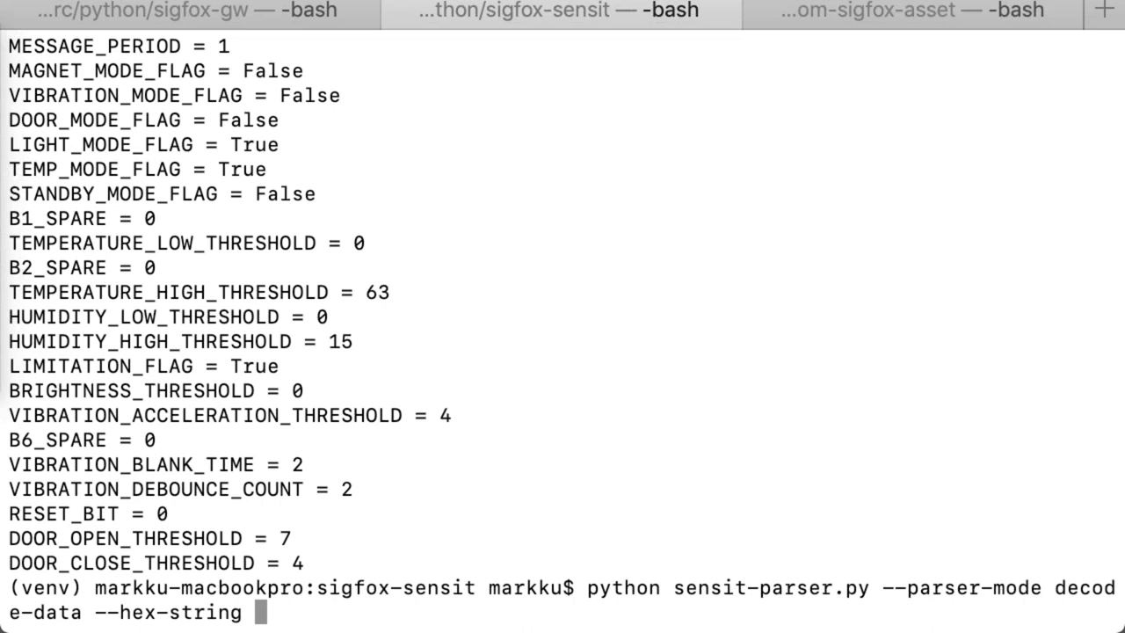
key("super+v")
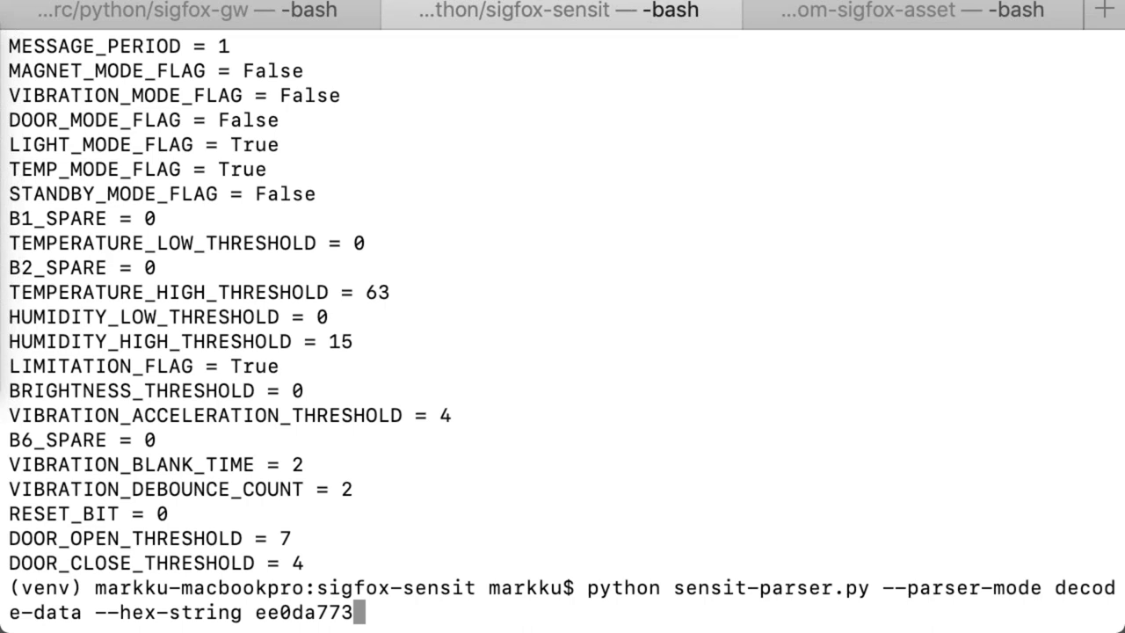
key("Return")
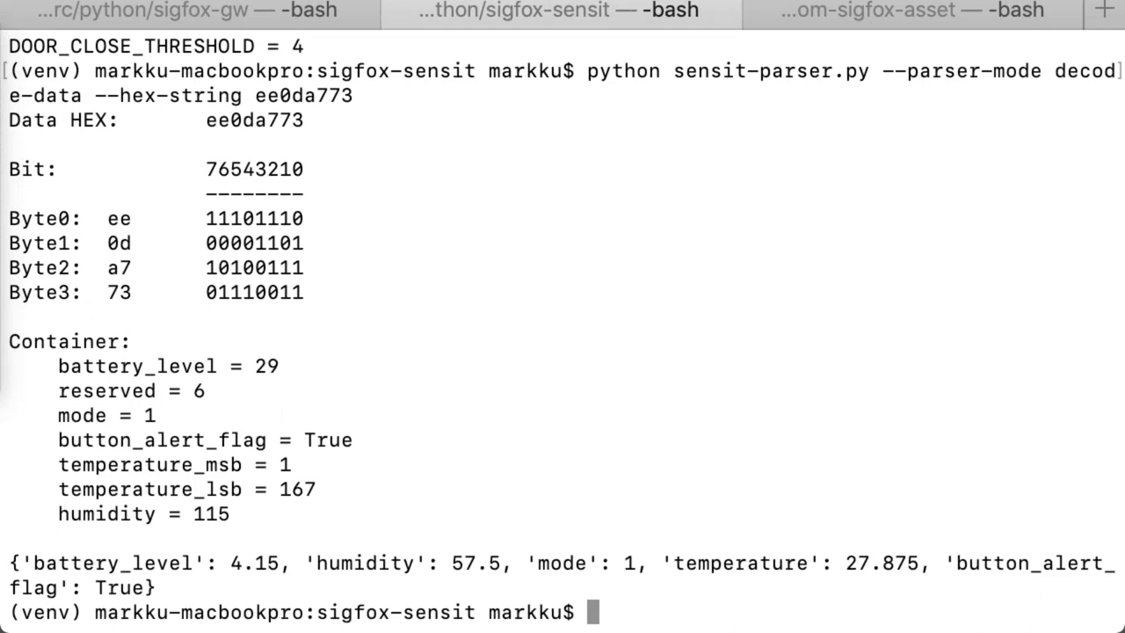
Step: Examine the parser output: the hex data, the bits of each byte, the container fields and the final decoded values
double_click(255, 119)
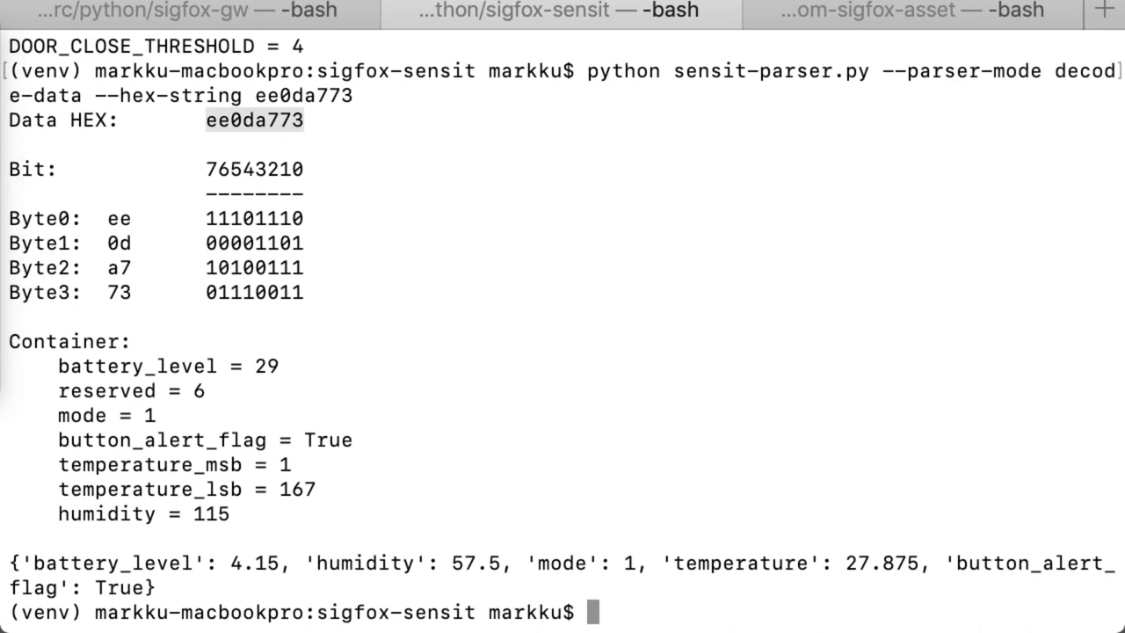
double_click(254, 168)
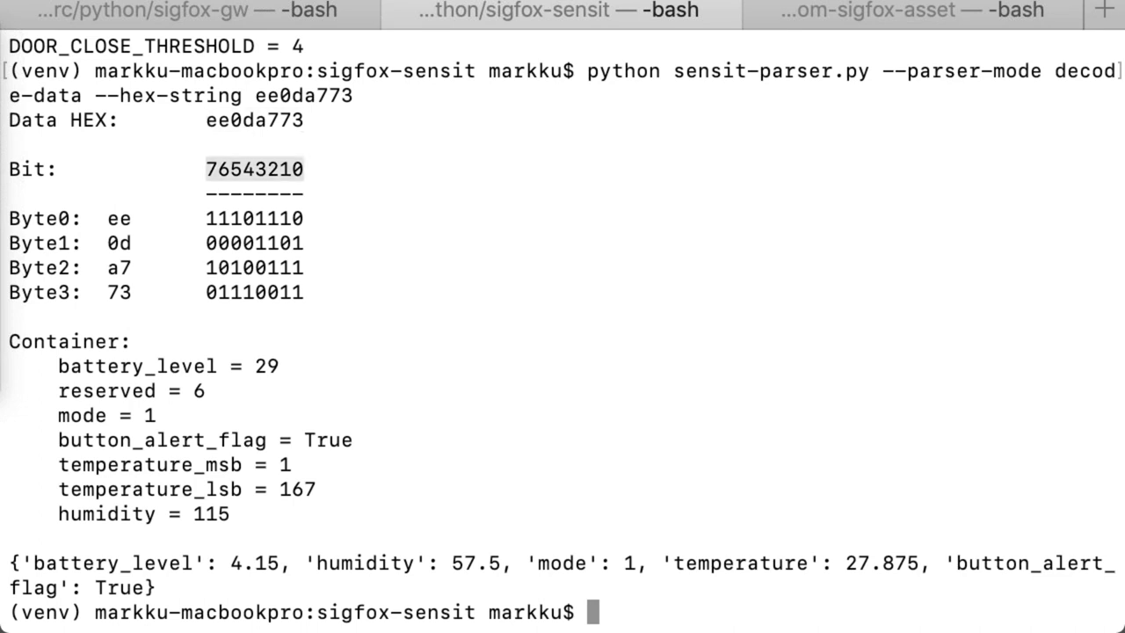
double_click(255, 218)
double_click(254, 242)
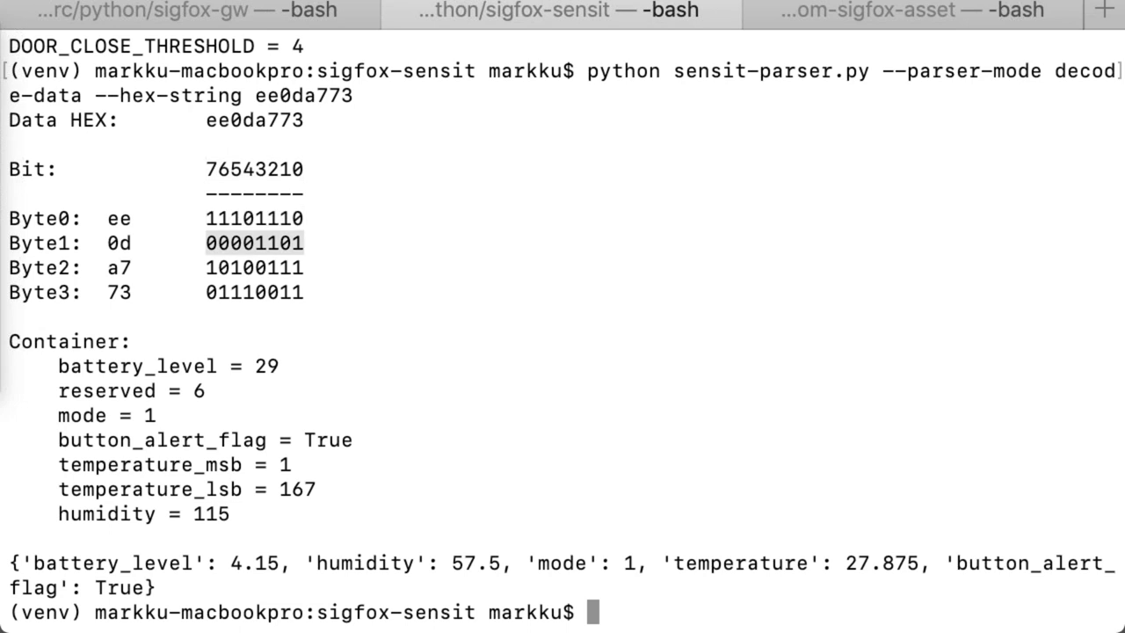
double_click(255, 268)
double_click(255, 292)
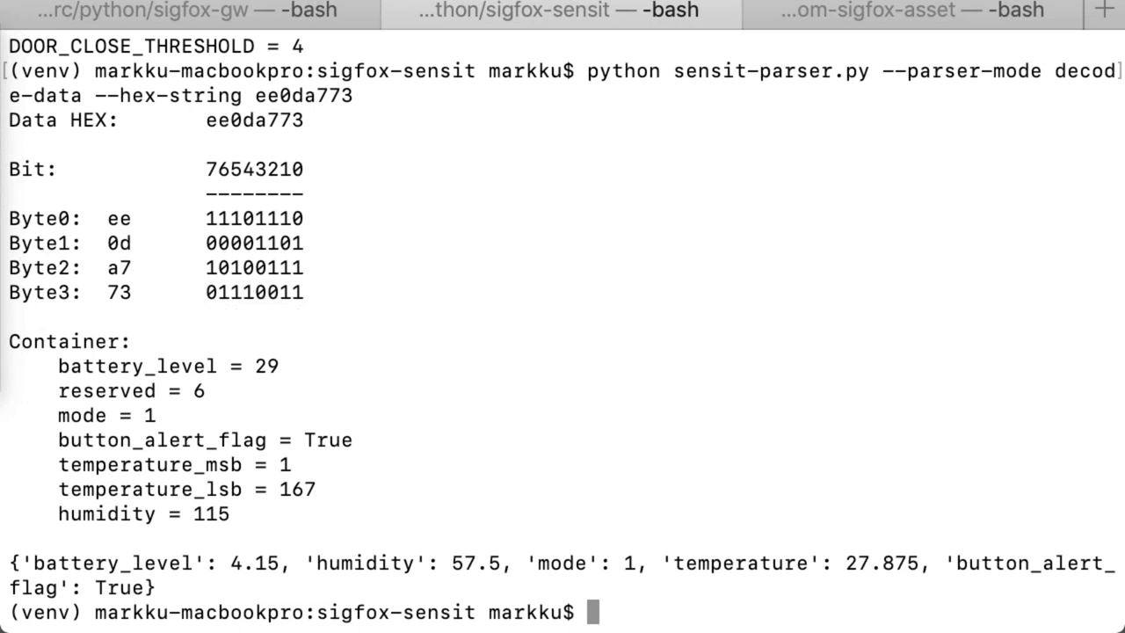
left_click_drag(58, 365, 263, 528)
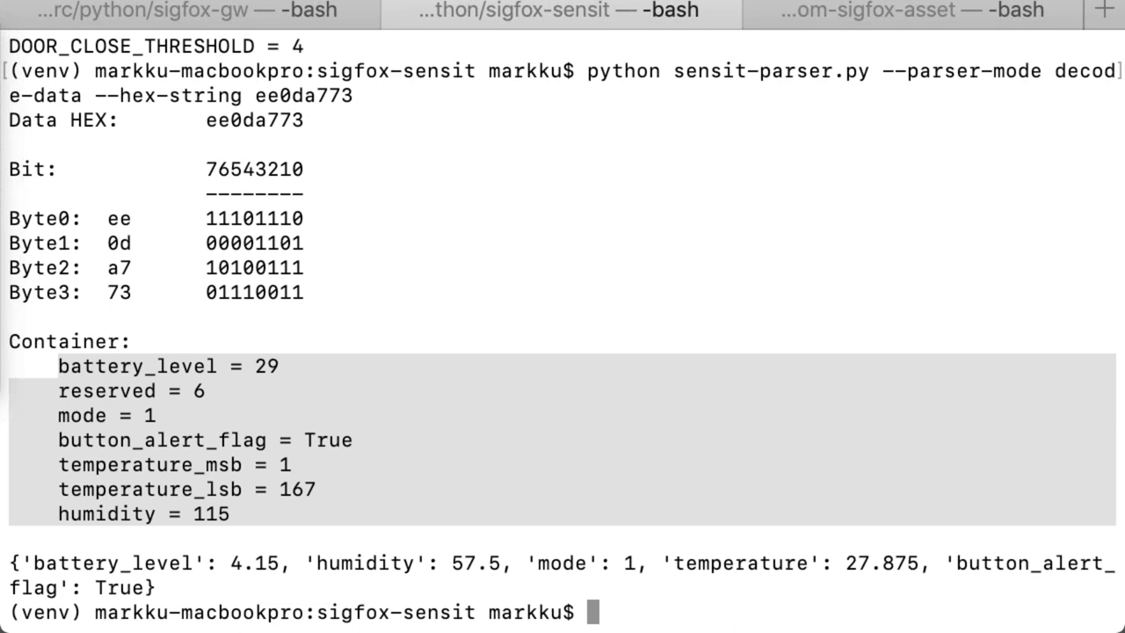
left_click_drag(21, 563, 144, 587)
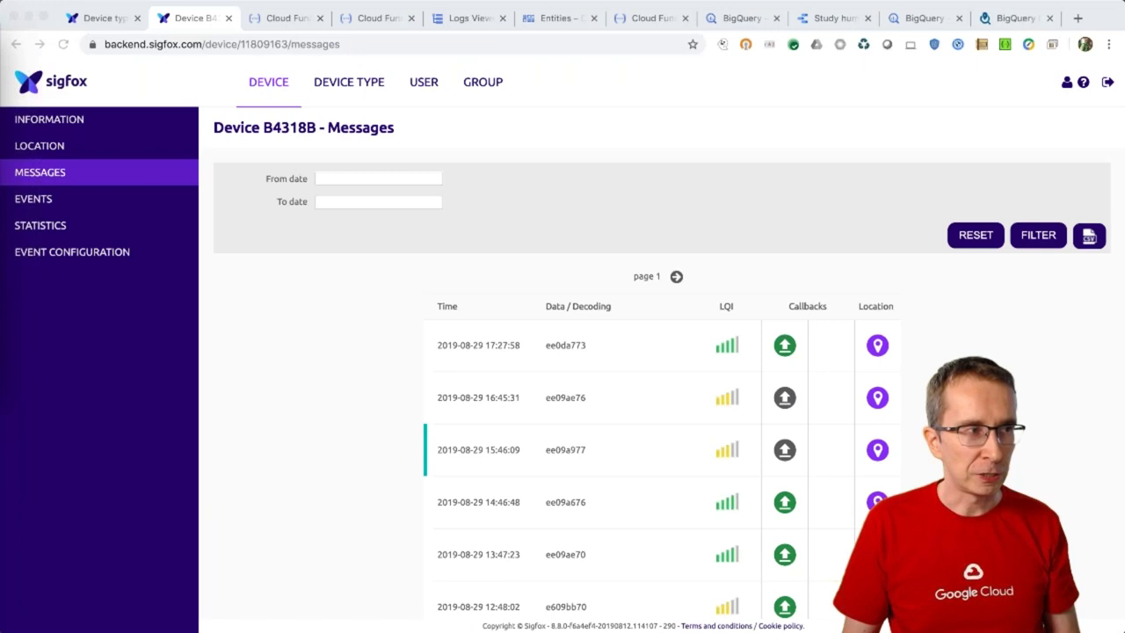
Step: Switch to the browser and open the logs of the pubsub_bigquery Cloud Function
key("ctrl+4")
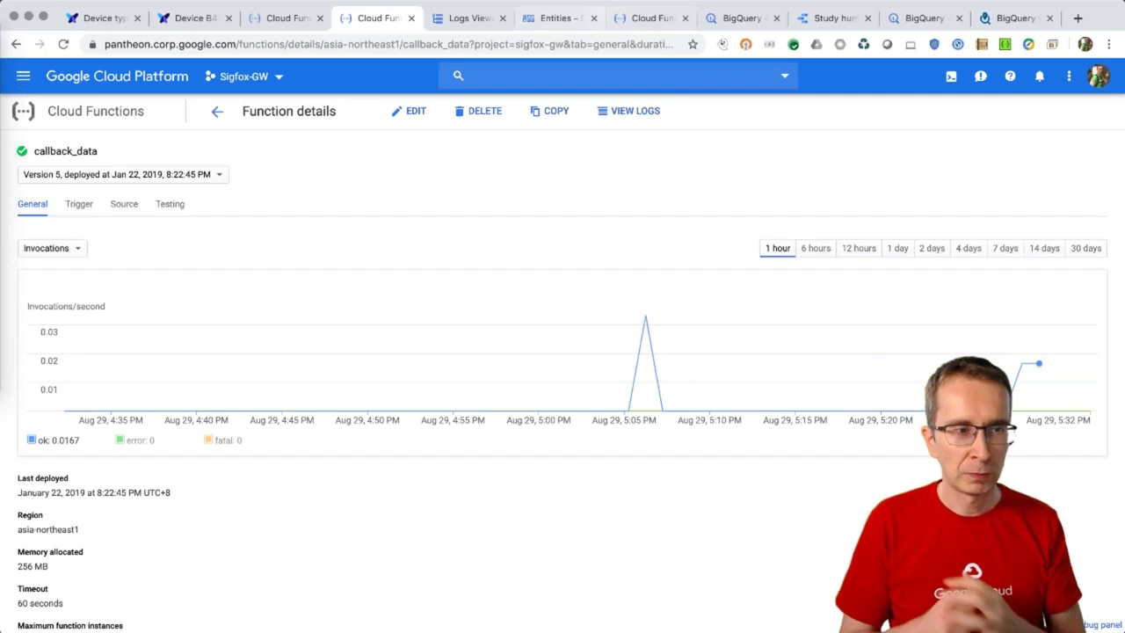
key("ctrl+7")
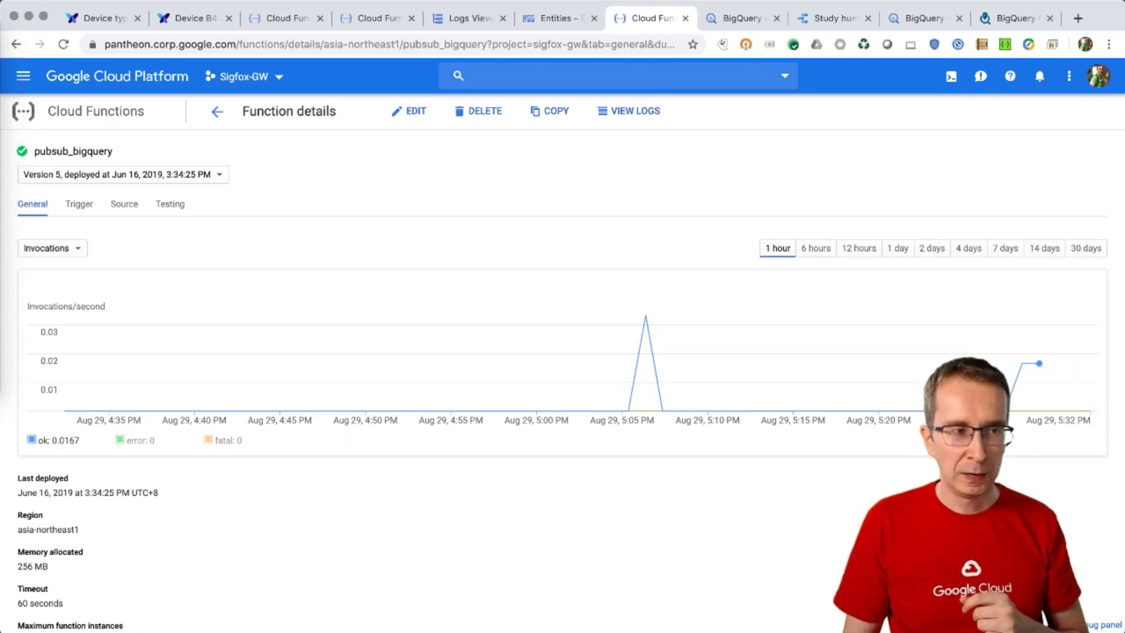
double_click(73, 151)
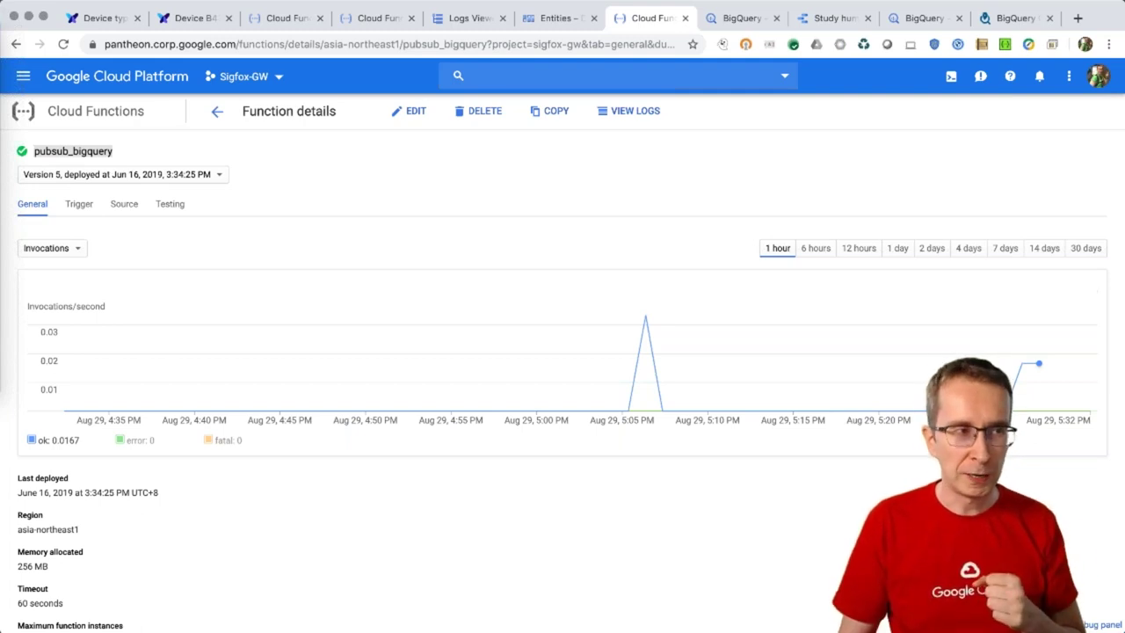
left_click(629, 111)
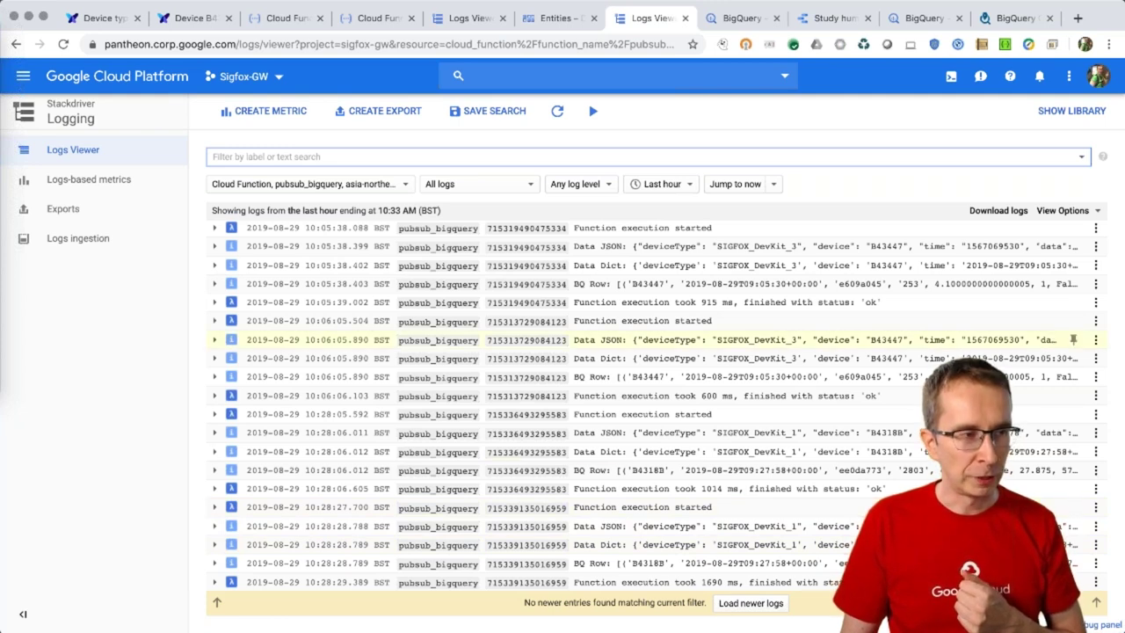
Step: Inspect the Data JSON, Data Dict and BQ Row entries of the pubsub_bigquery execution logged at 10:06:05
left_click(967, 339)
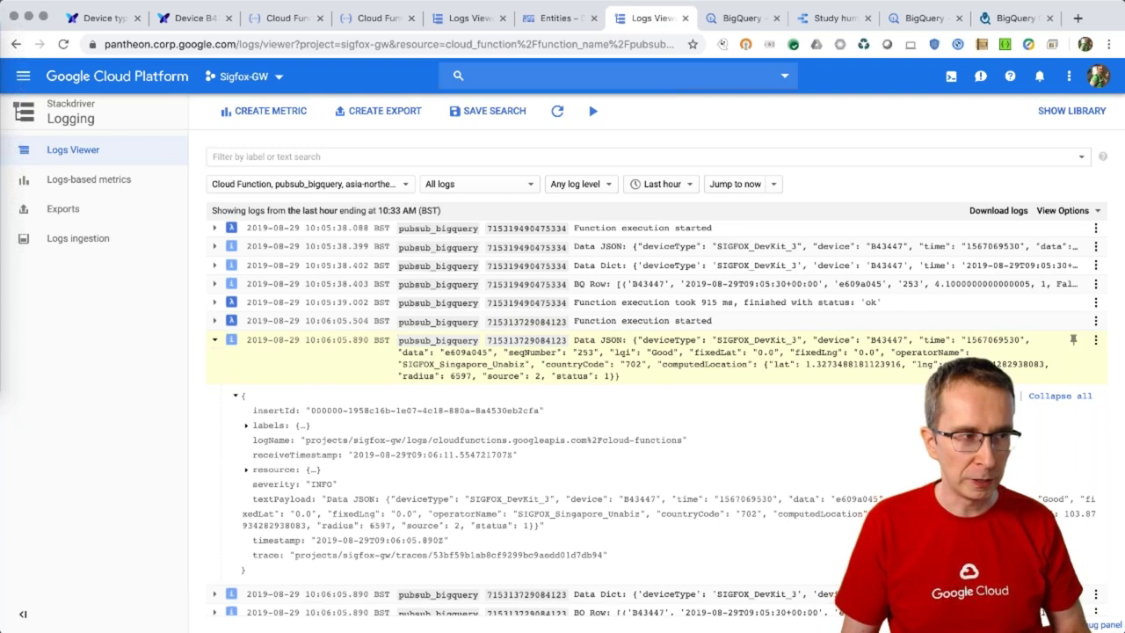
left_click(1046, 341)
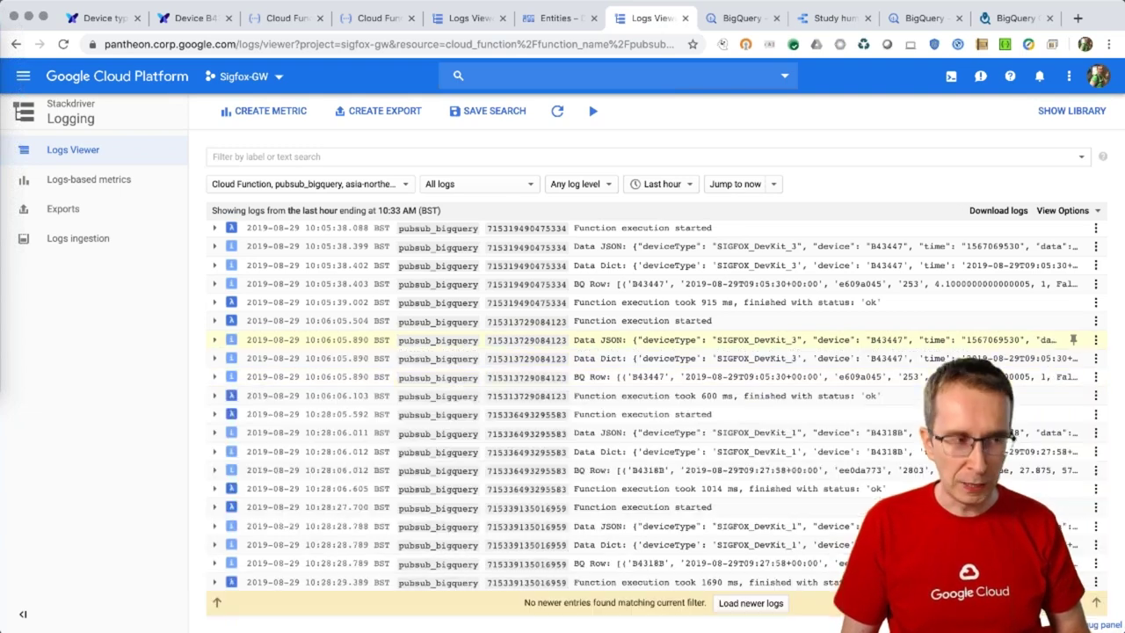
left_click(1046, 359)
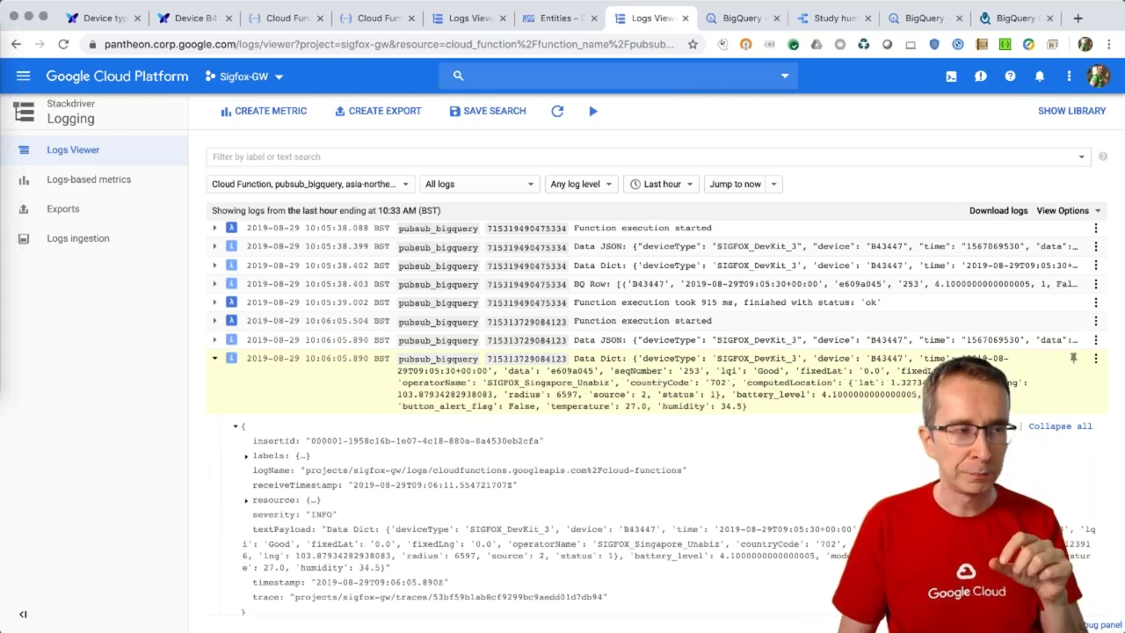
key("Down")
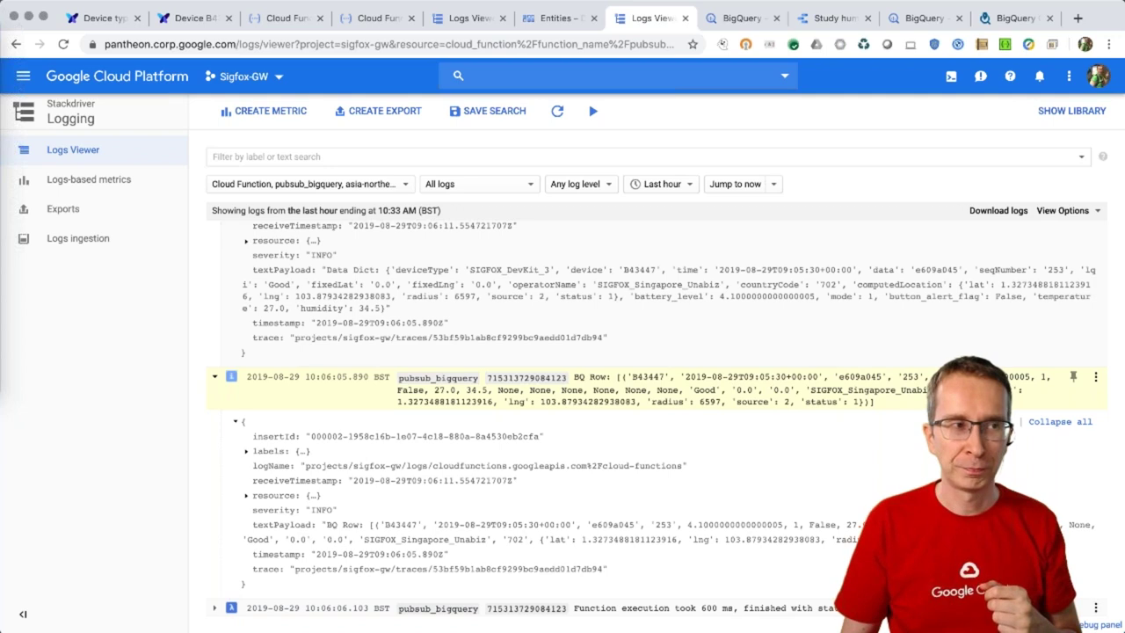
Step: Rerun the saved "sensit last 20" query in BigQuery and review the columns of the newest rows
key("ctrl+Tab")
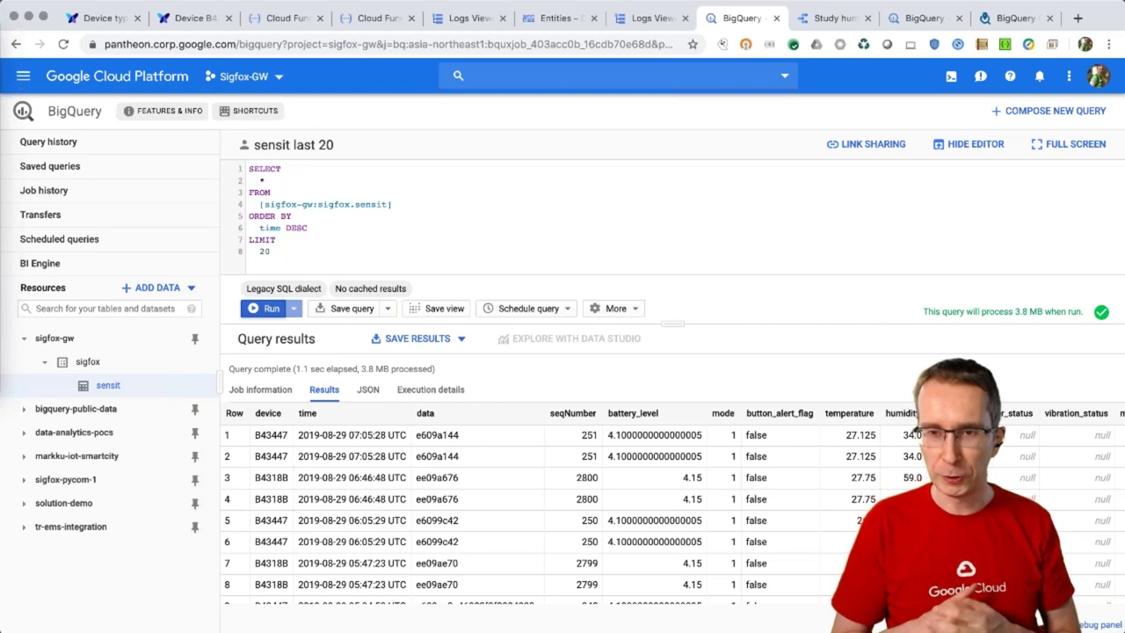
key("ctrl+Return")
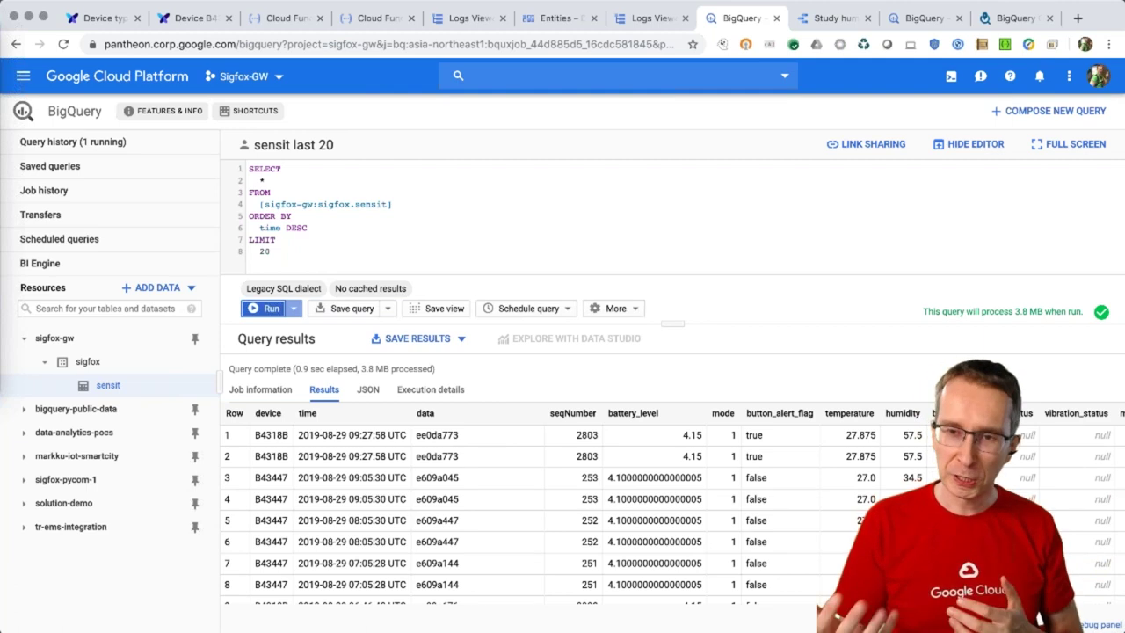
scroll(527, 509, "right", 3)
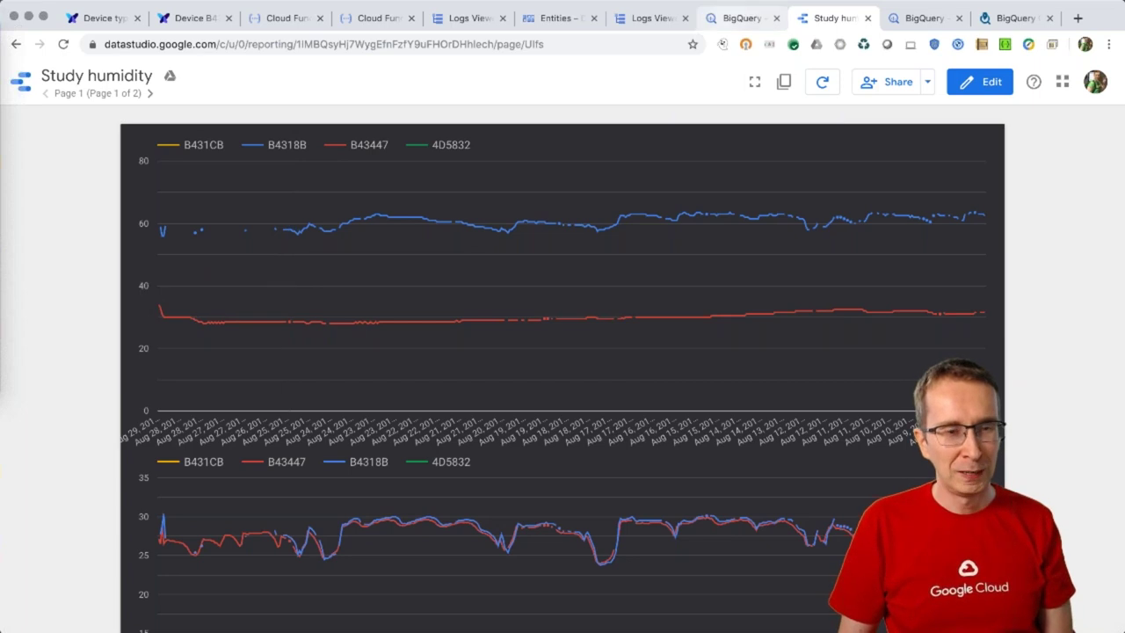
Step: Return to the deviceType entities in Datastore and check the configuration stored for SIGFOX_DevKit_1
key("ctrl+shift+Tab")
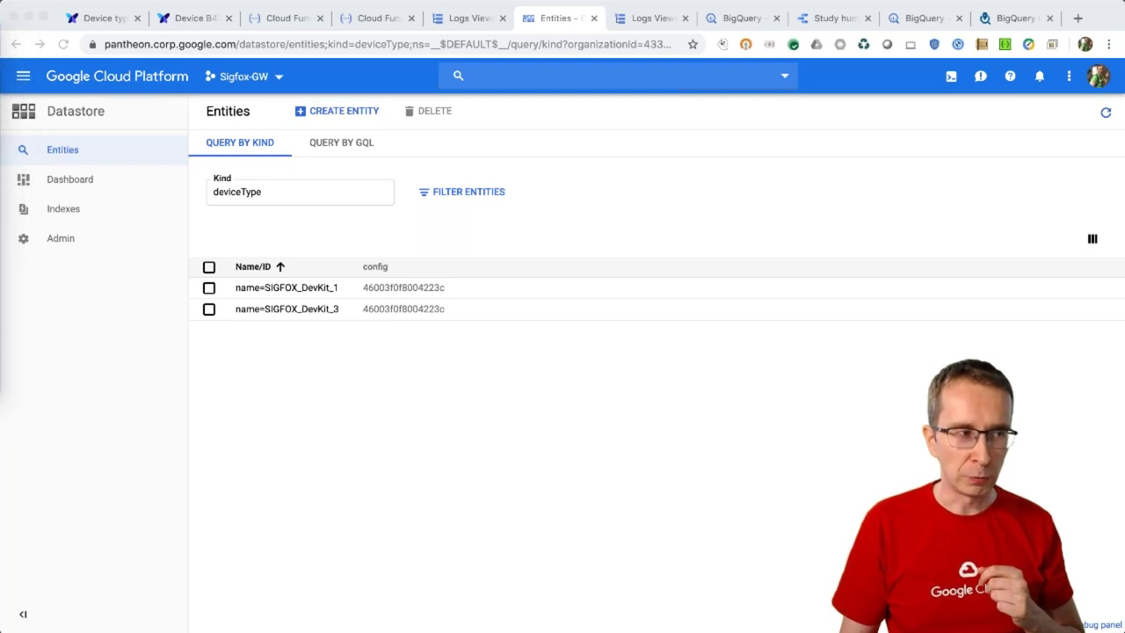
left_click(286, 287)
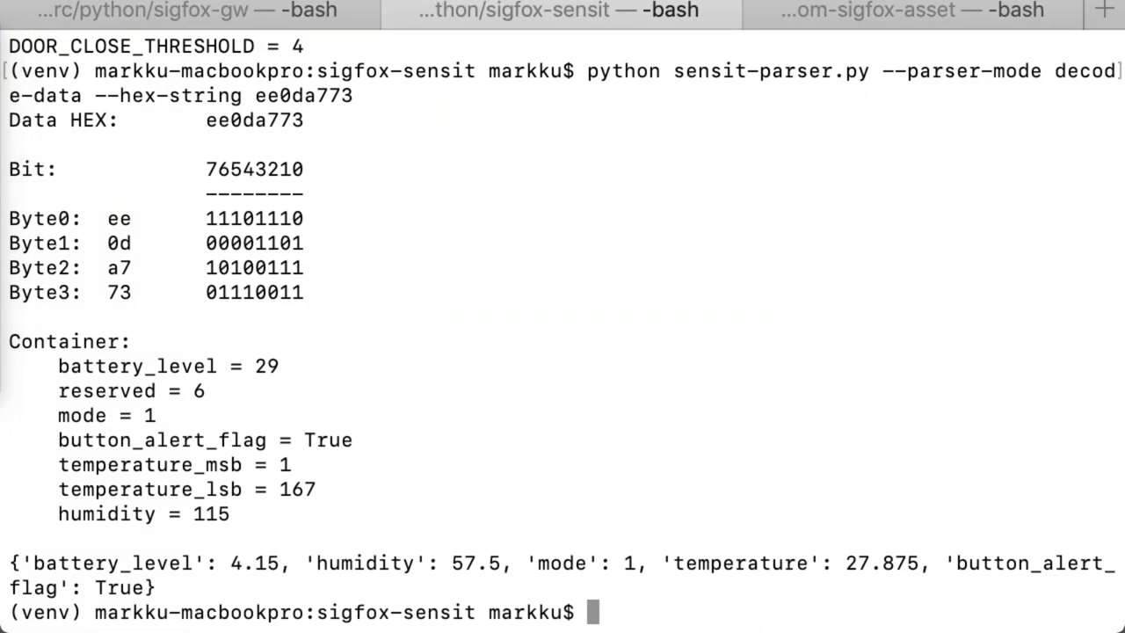
Step: Run sensit-parser.py in decode-data mode on the configuration hex string 46003f0f8004223c
key("Up")
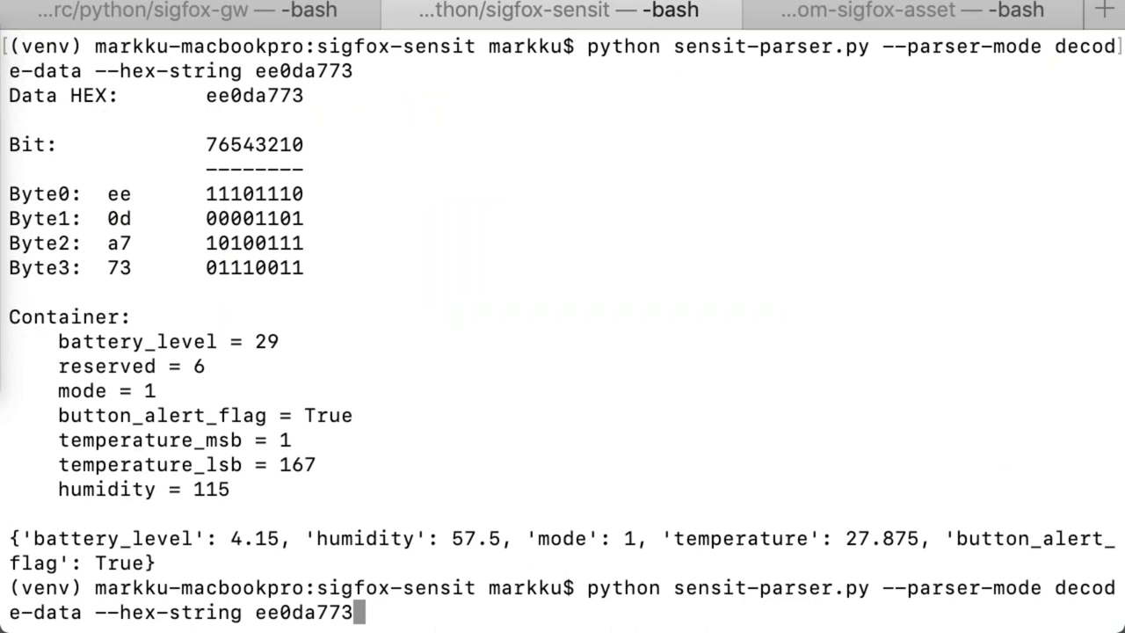
key("BackSpace")
key("BackSpace")
key("BackSpace")
key("BackSpace")
key("BackSpace")
key("BackSpace")
key("BackSpace")
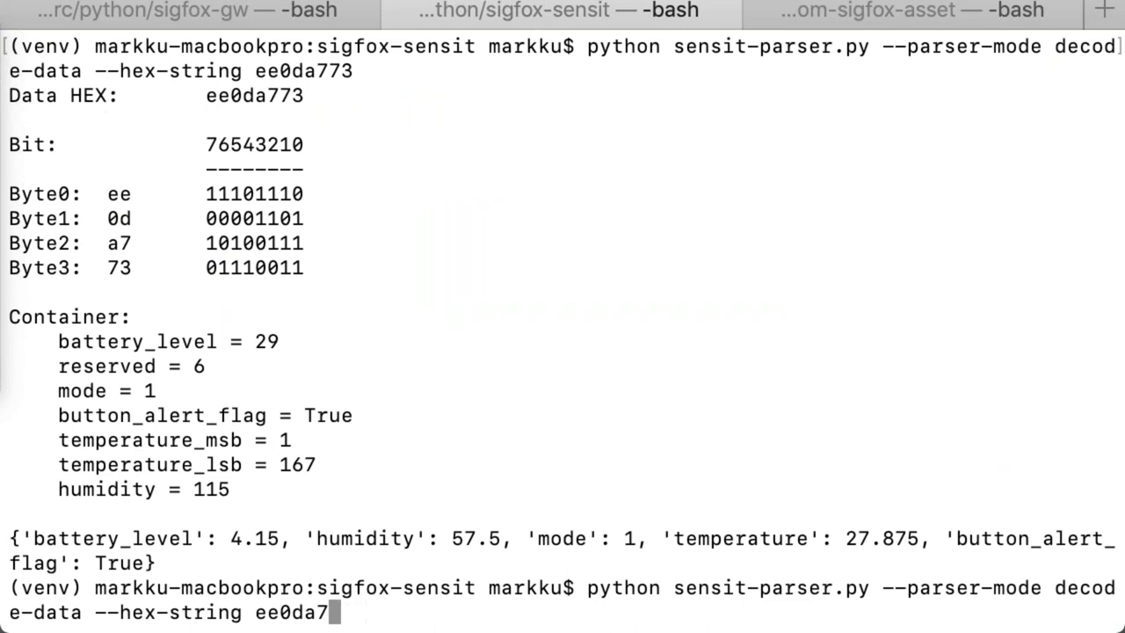
key("BackSpace")
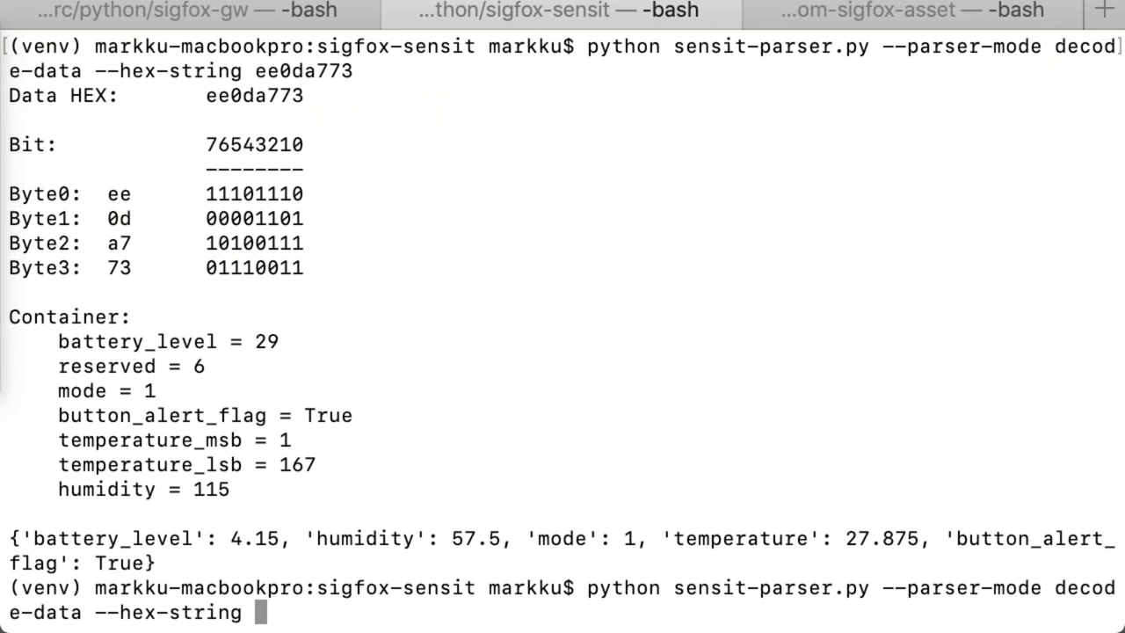
type("46003f0f8004223c")
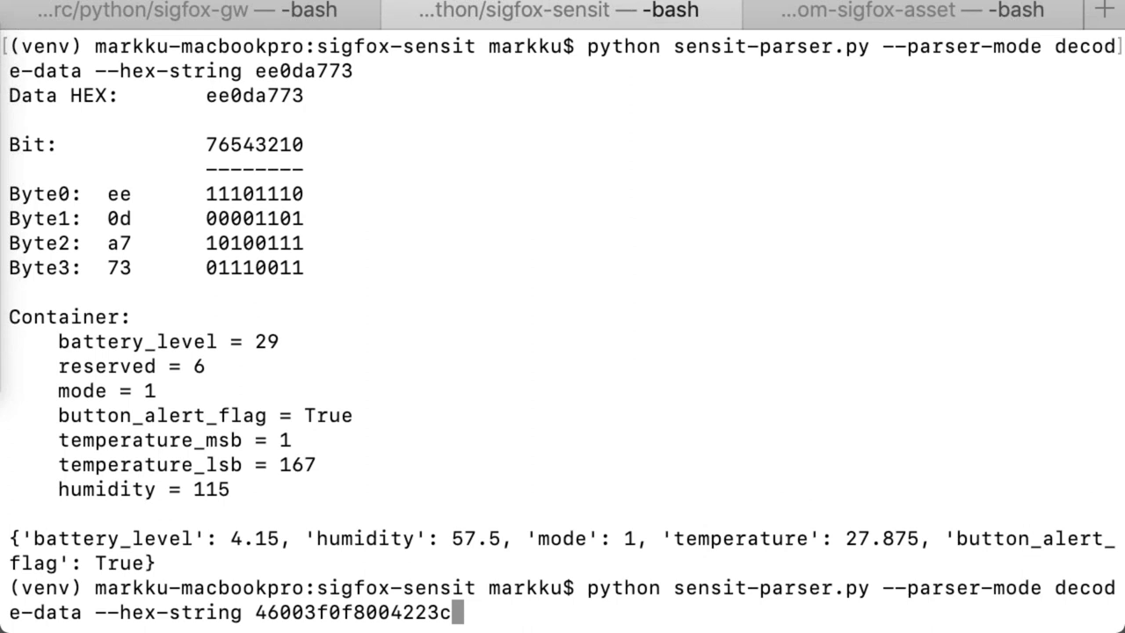
key("Return")
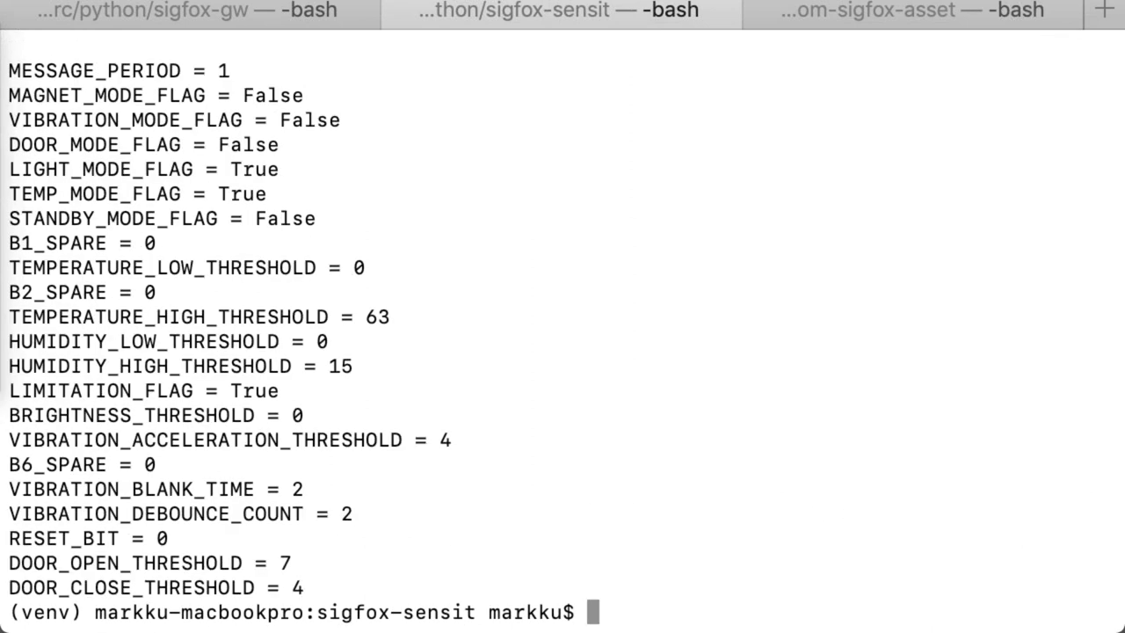
Step: Review the decoded configuration from the Config HEX line through the byte breakdown to the individual parameters, copying the hex string along the way
scroll(563, 334, "up", 3)
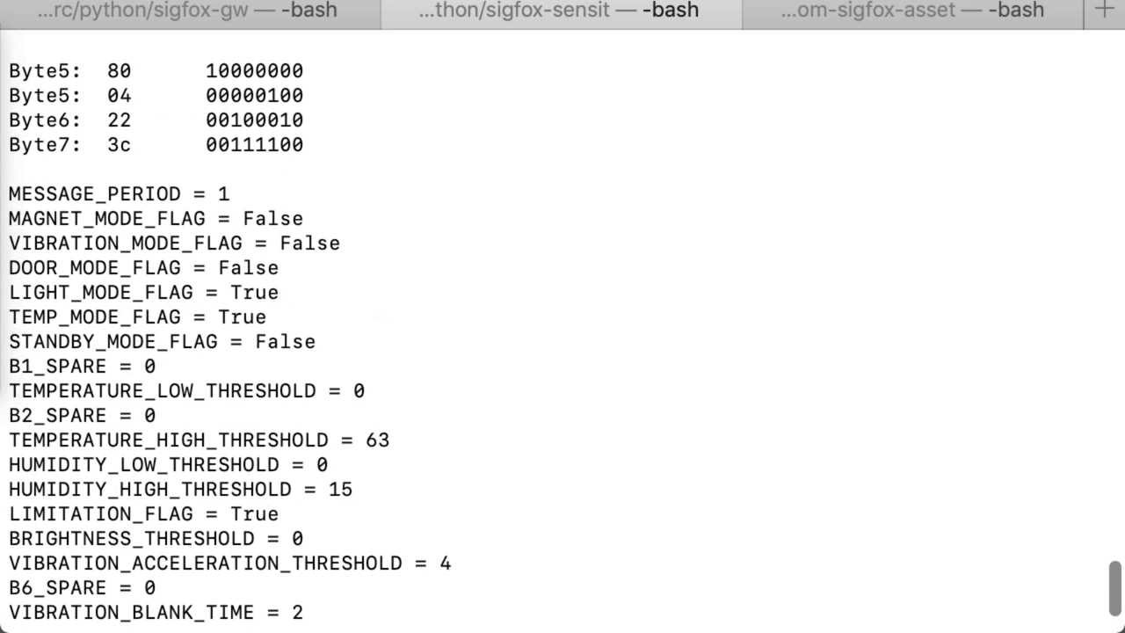
scroll(563, 334, "up", 1)
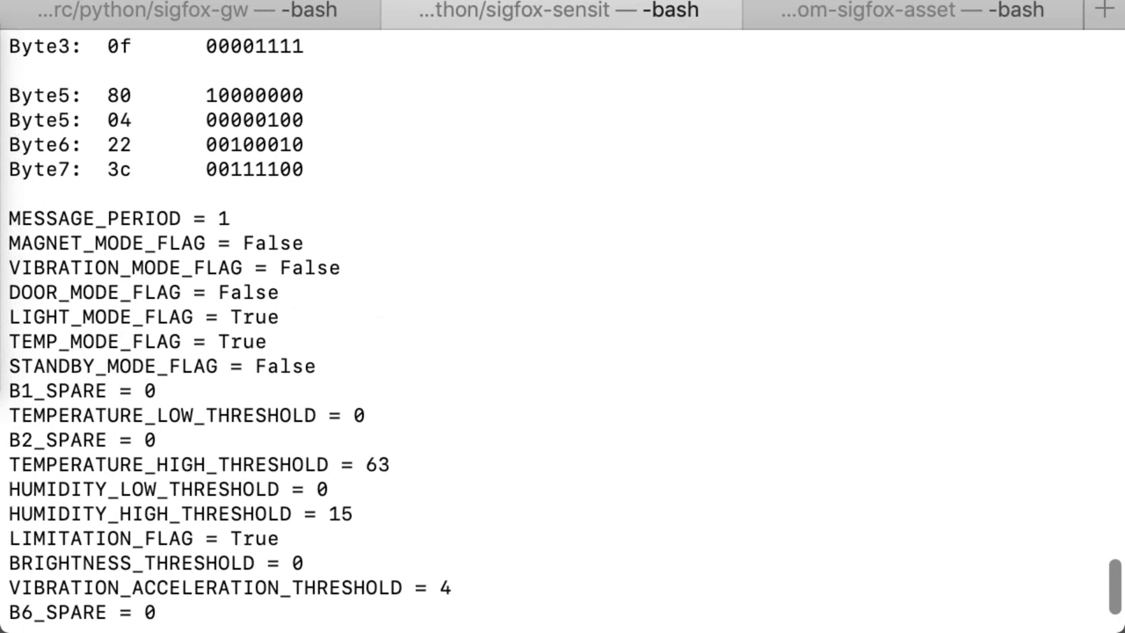
scroll(562, 334, "up", 5)
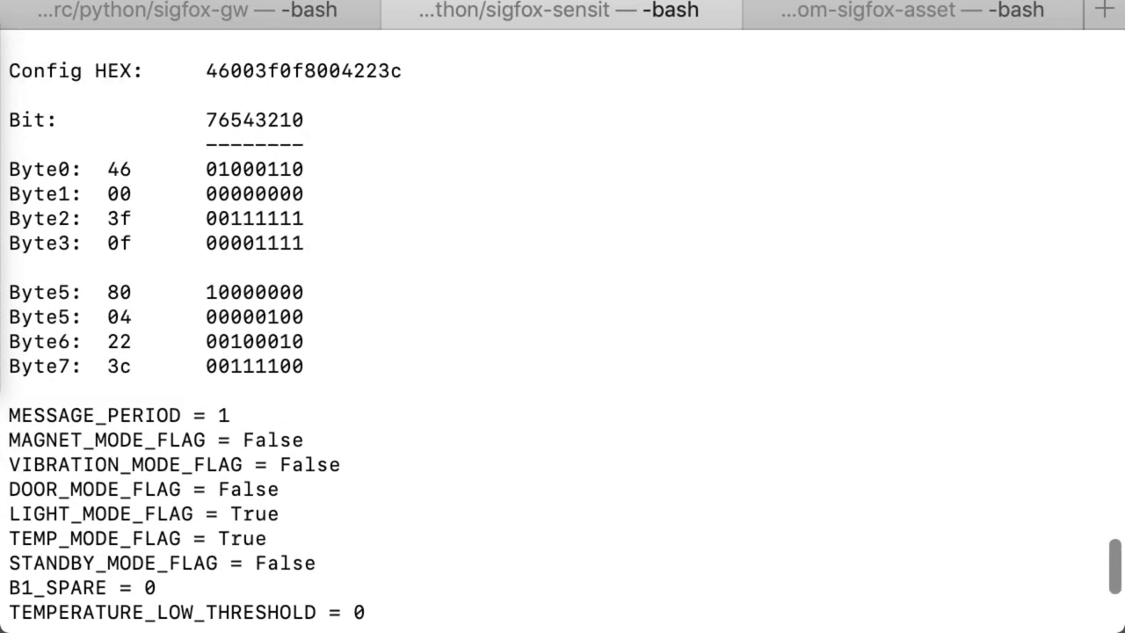
scroll(563, 333, "up", 3)
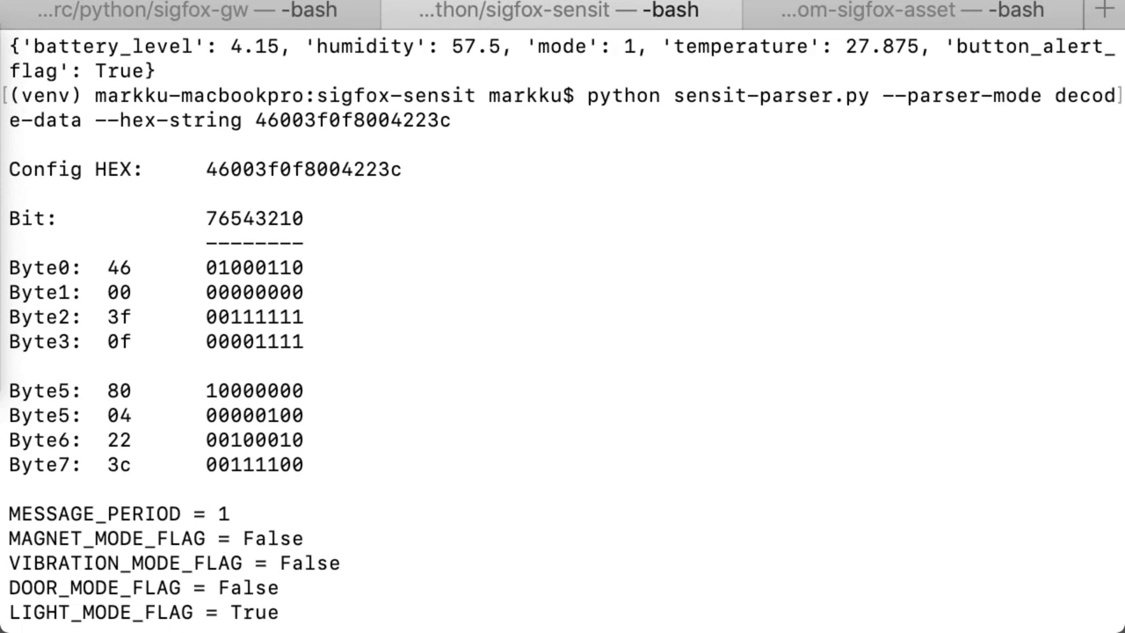
double_click(45, 169)
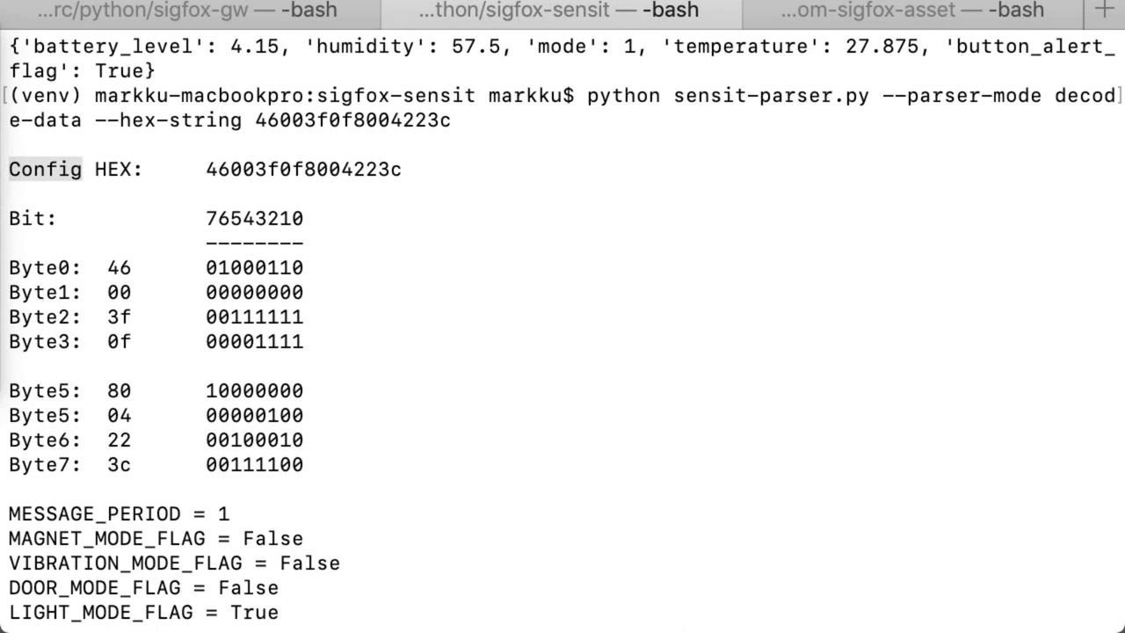
double_click(303, 169)
key("super+c")
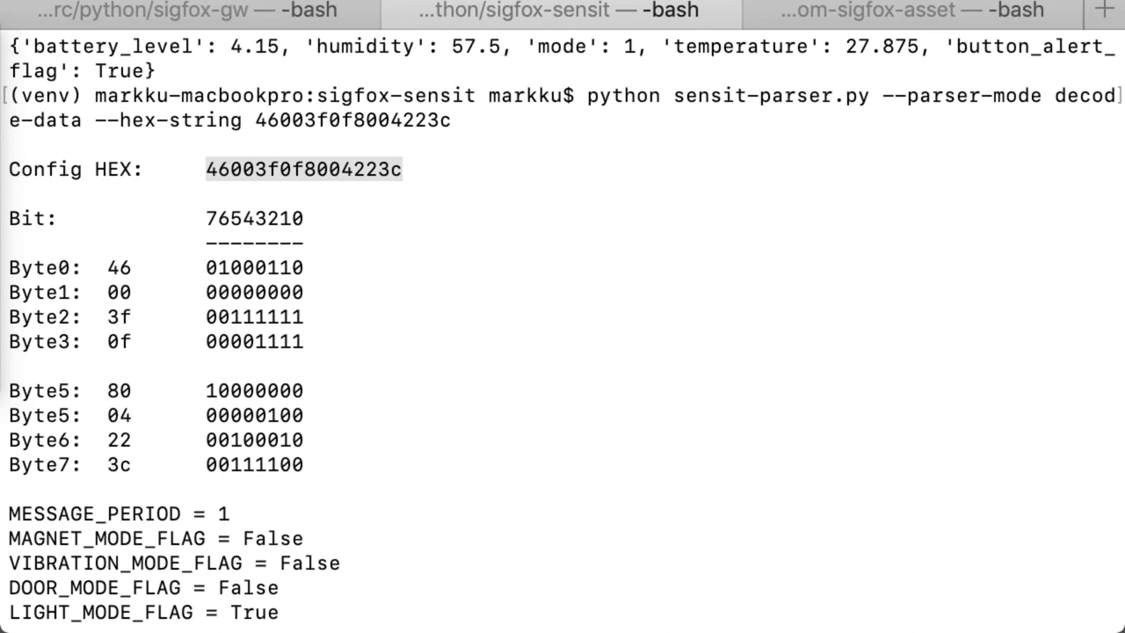
left_click_drag(9, 268, 304, 464)
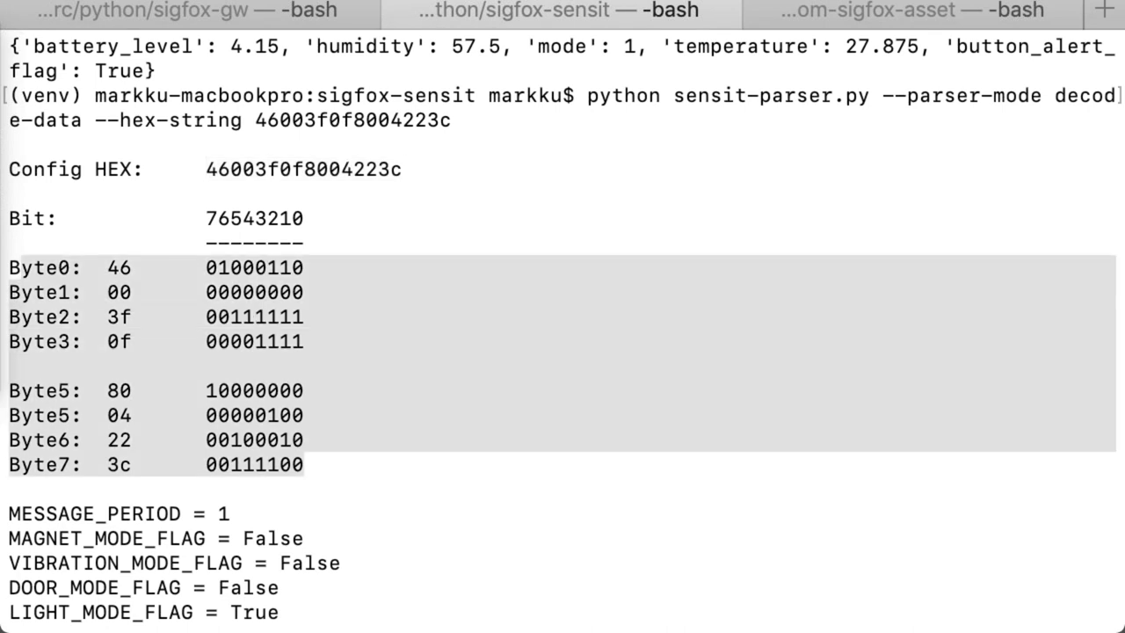
scroll(562, 328, "down", 3)
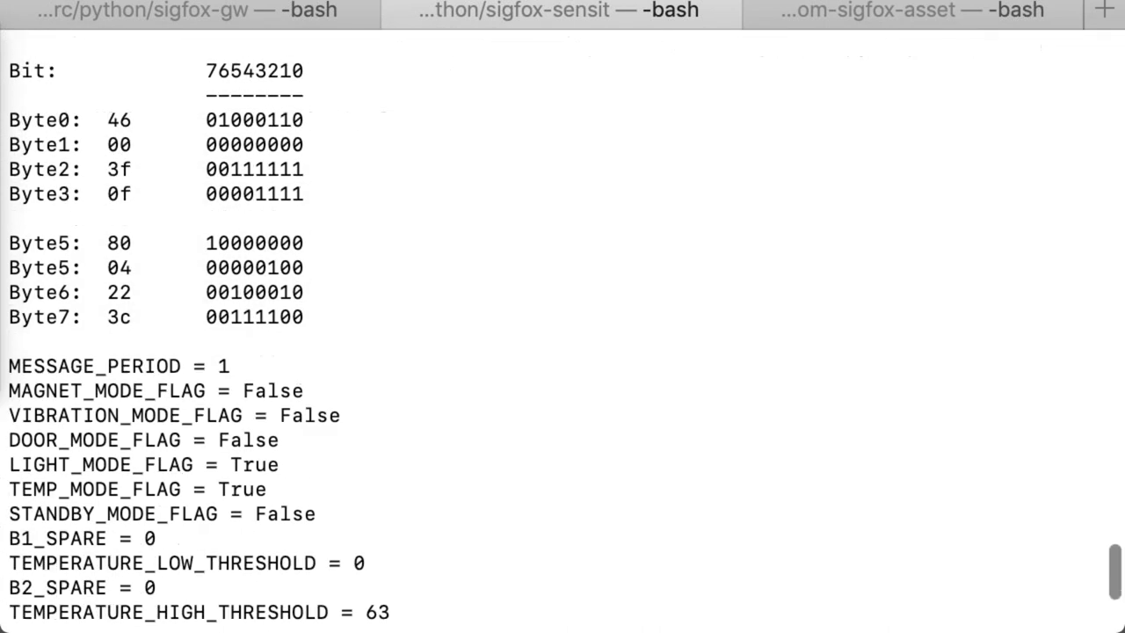
scroll(562, 328, "down", 2)
scroll(562, 328, "down", 3)
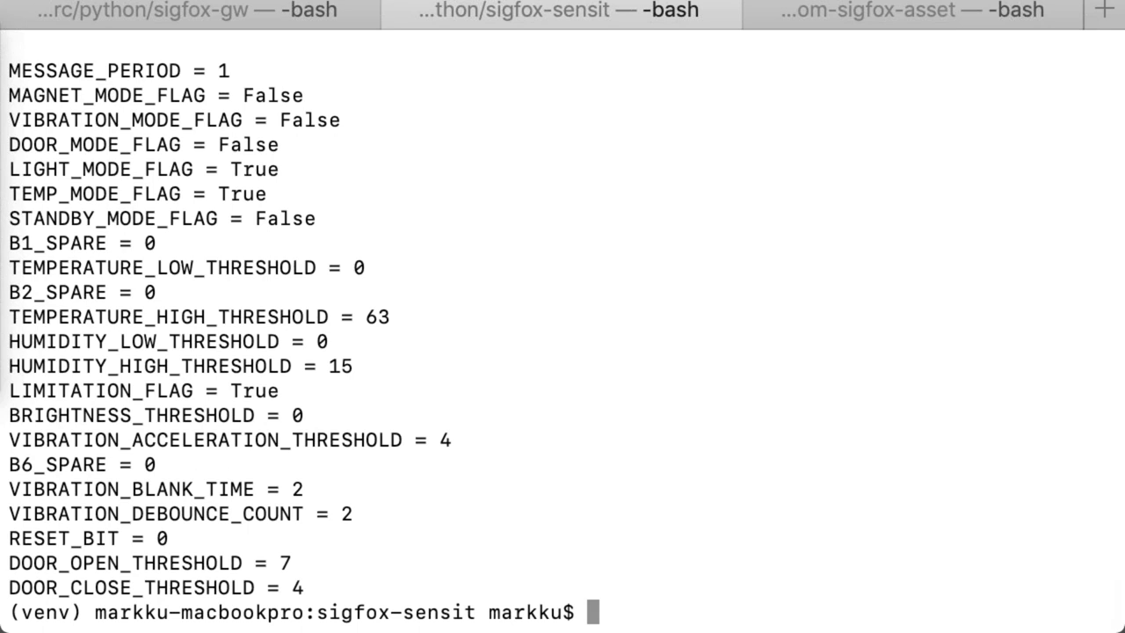
Step: Decode 46003f0f8004223c again with the output written to temp/sensit.ini, and enter the copied hex string at the prompt for reference
key("ctrl+r")
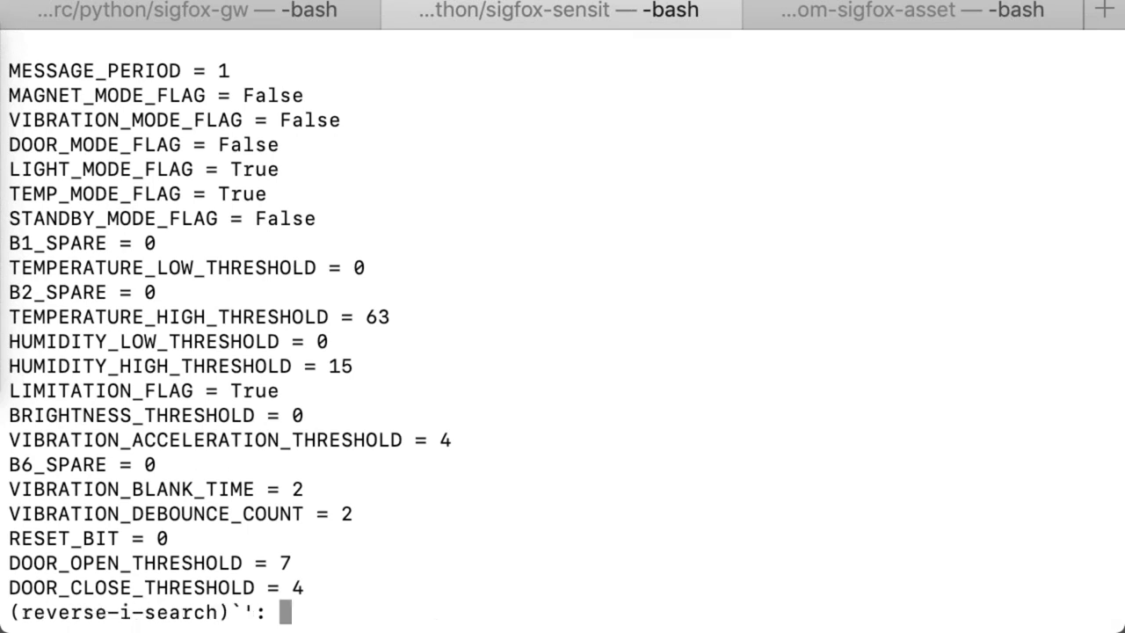
type("--out")
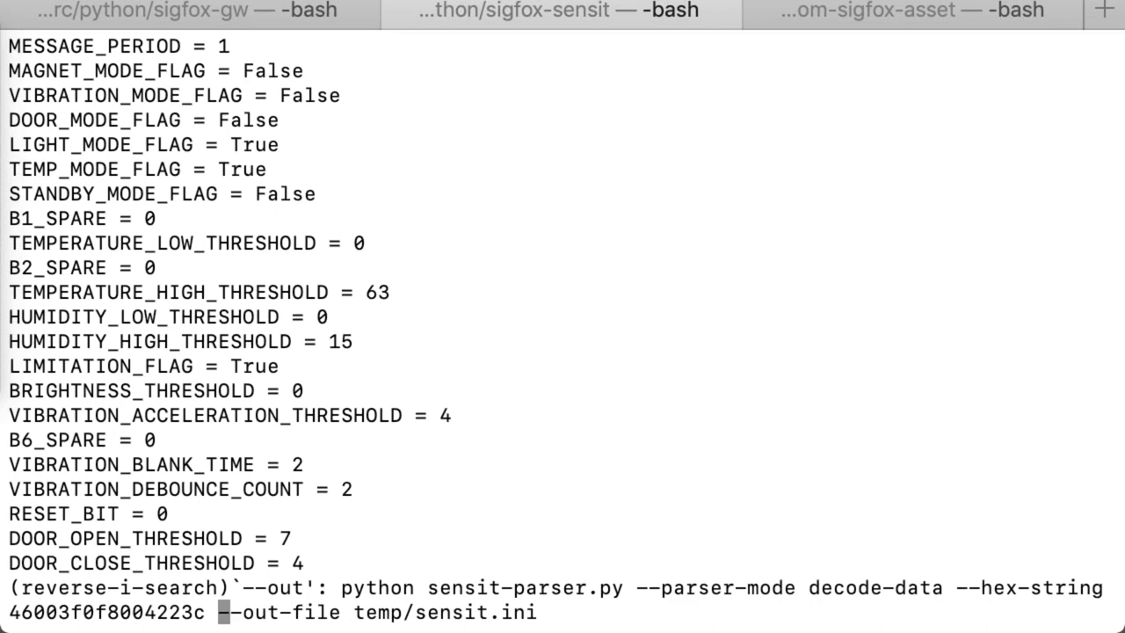
key("Return")
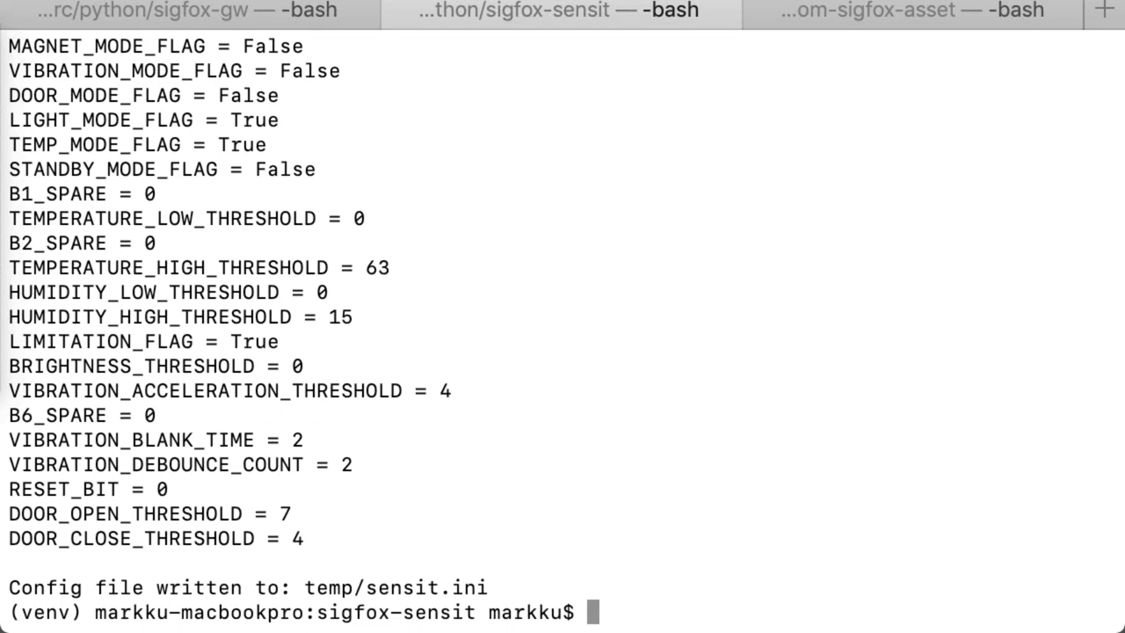
key("super+v")
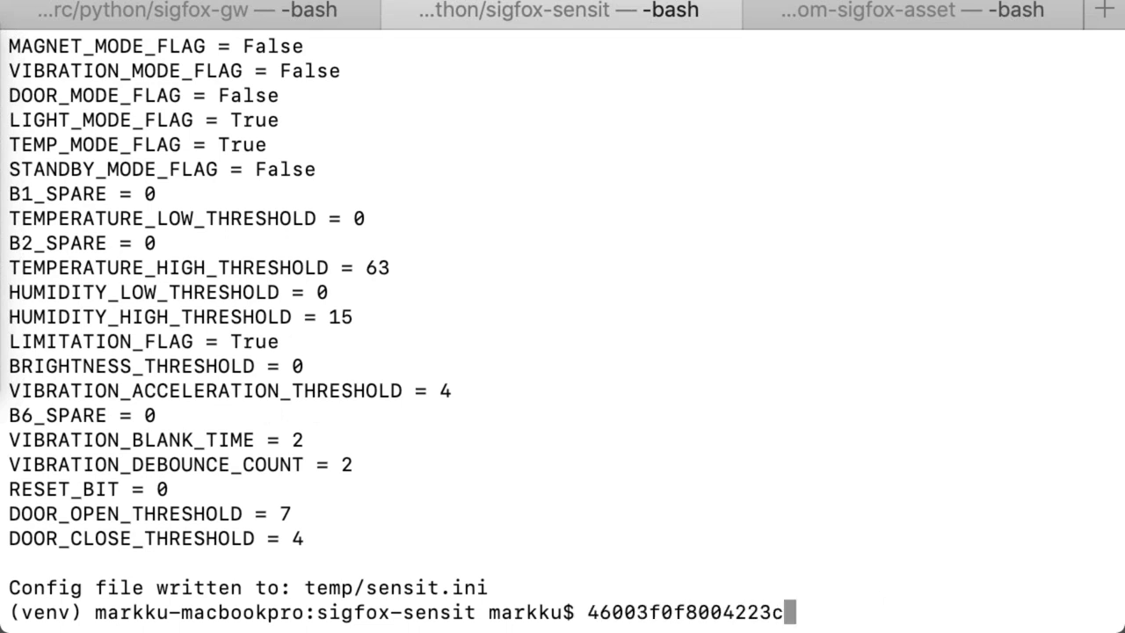
key("Return")
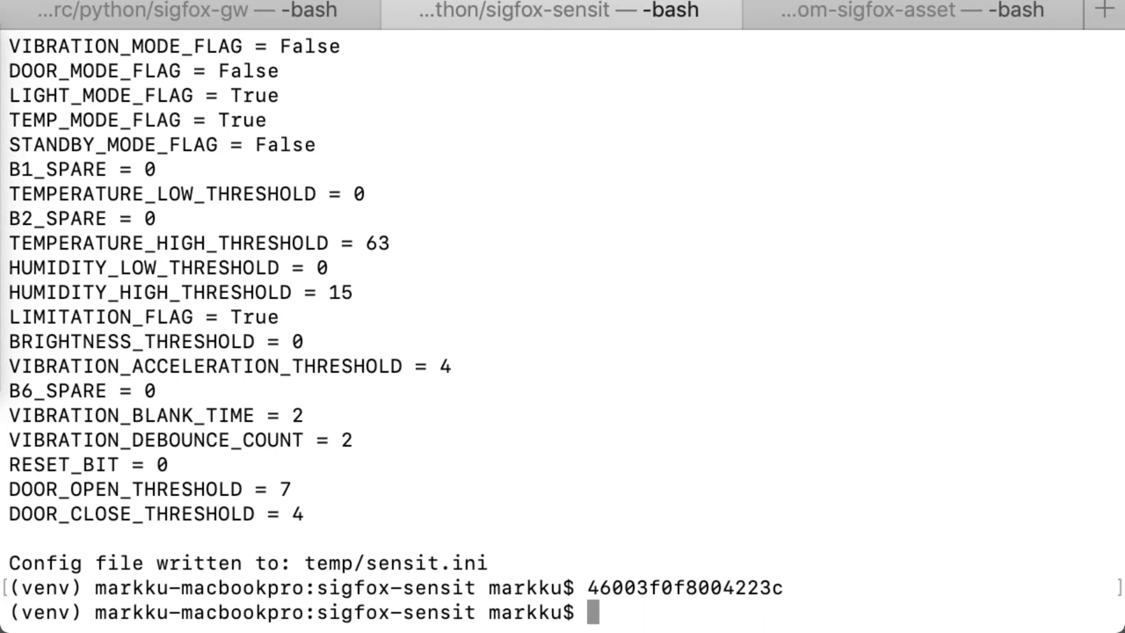
Step: Open temp/sensit.ini in vi, set MESSAGE_PERIOD to 0, and save the file
type("vi te")
key("Tab")
key("Tab")
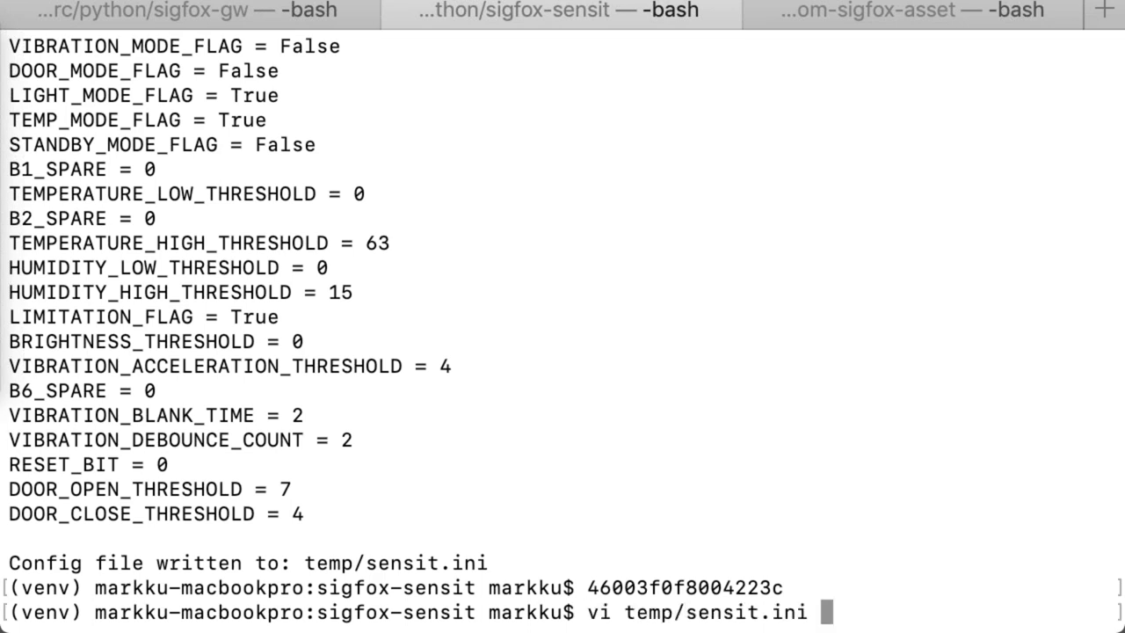
key("Return")
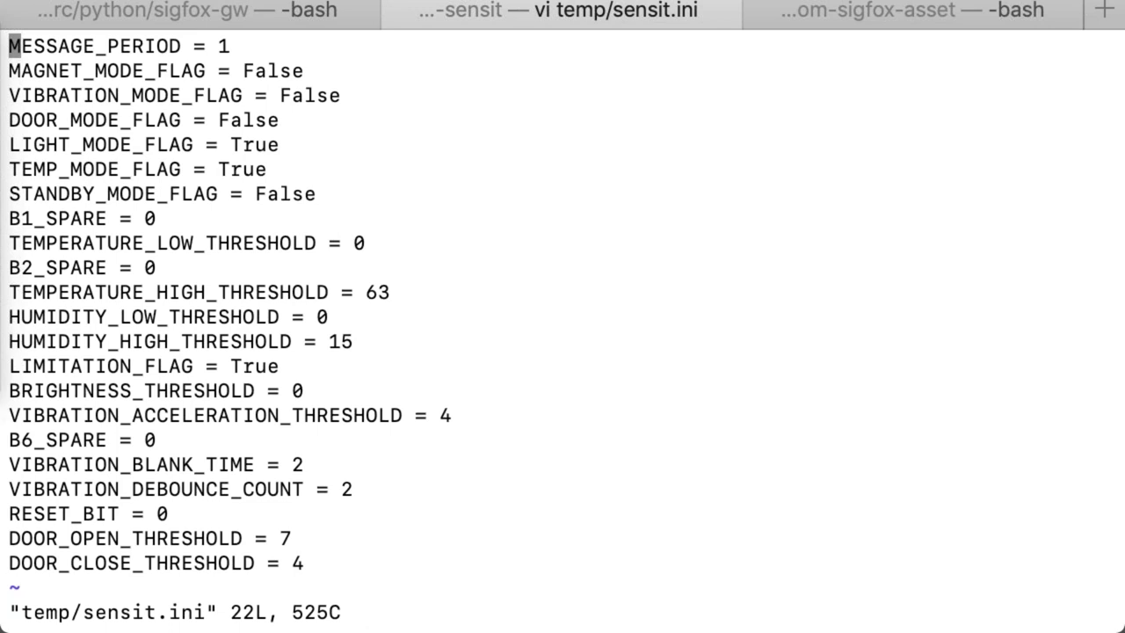
key("l")
key("l")
key("l")
key("l")
key("l")
key("l")
key("l")
key("l")
key("l")
key("l")
key("l")
key("l")
key("l")
key("l")
key("l")
key("l")
key("l")
key("r")
key("0")
type(":wq!")
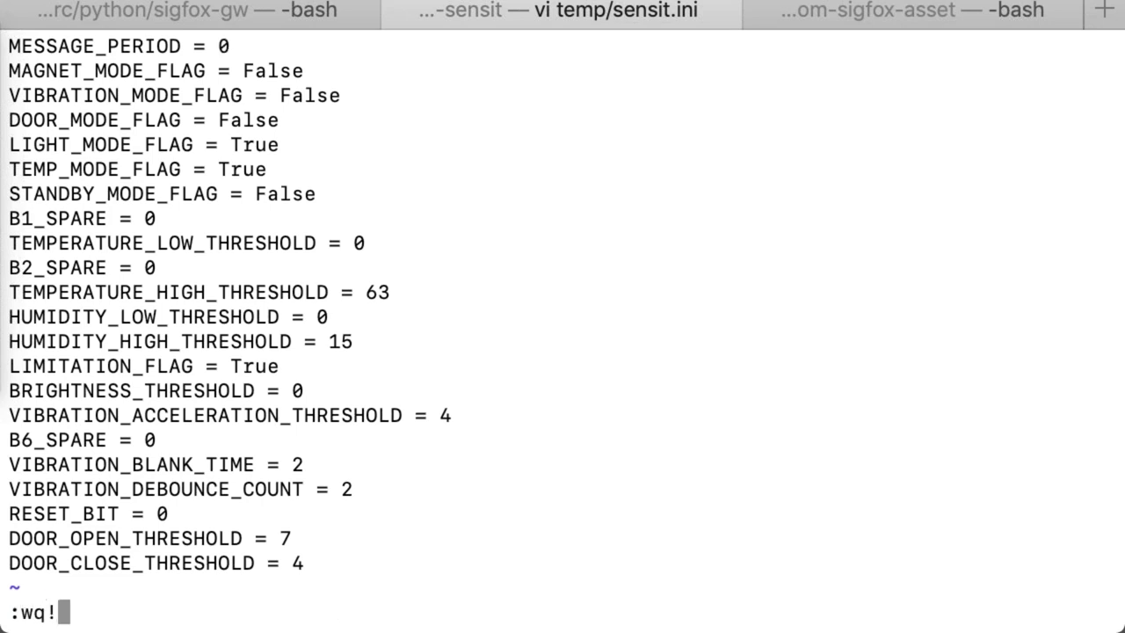
key("Return")
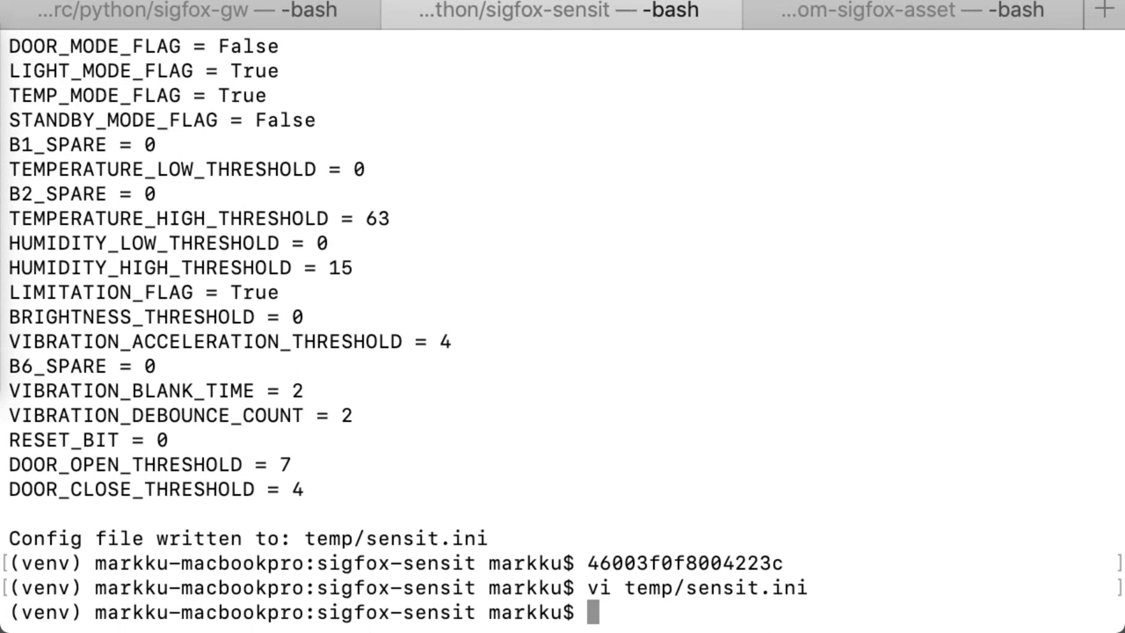
Step: Encode temp/sensit.ini with sensit-parser.py in encode-config mode and copy the generated configuration hex string
key("ctrl+r")
type("encode")
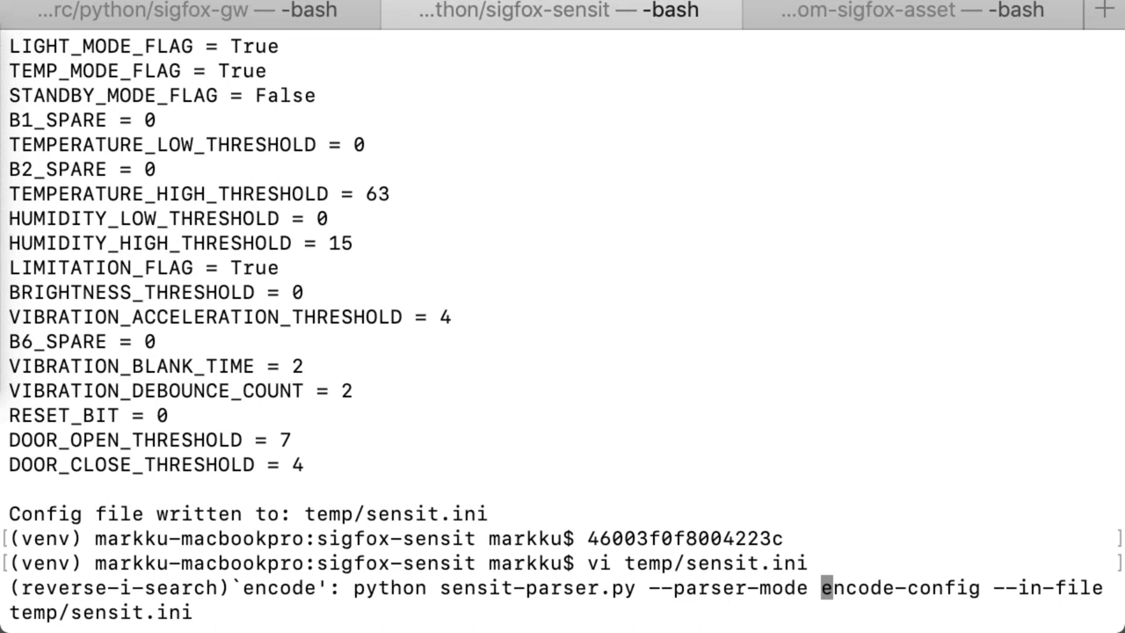
key("Return")
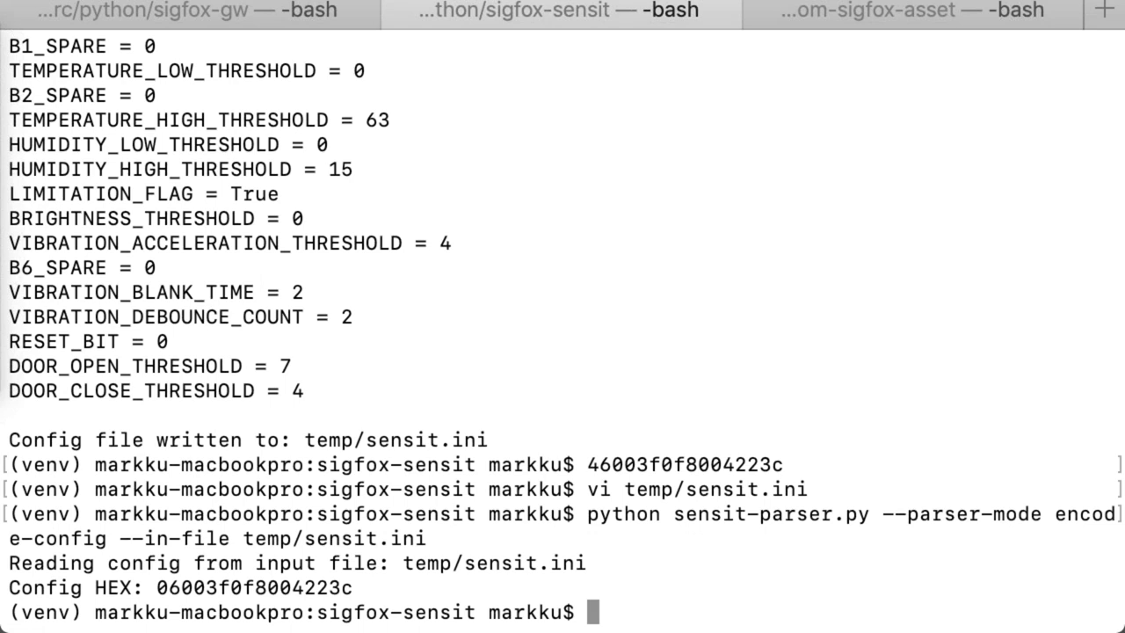
double_click(255, 587)
key("super+c")
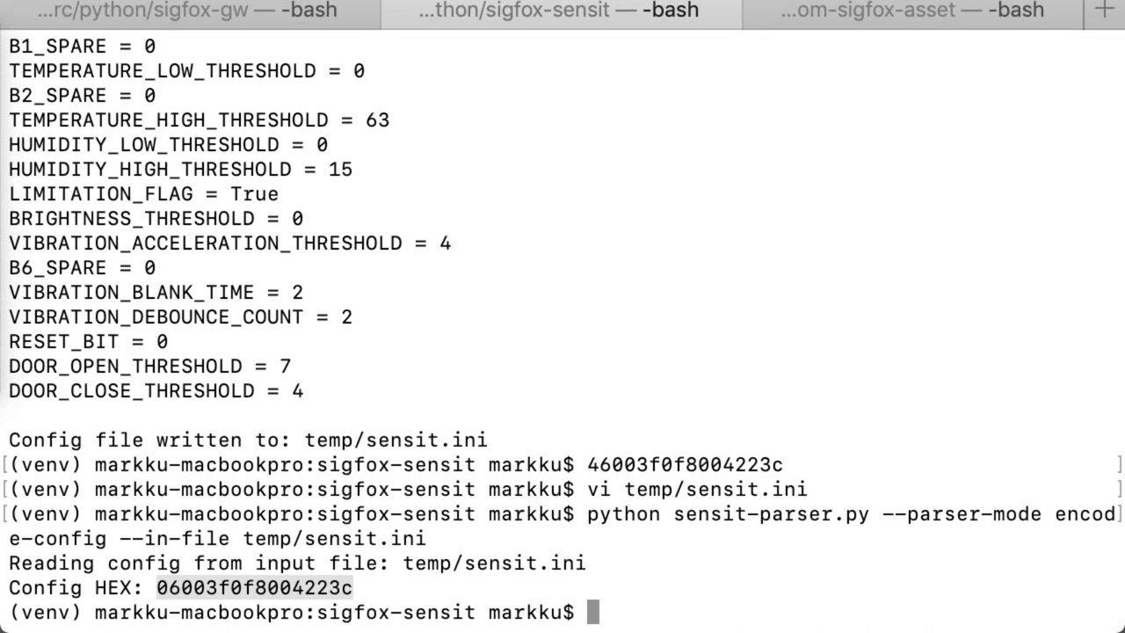
Step: Decode the copied hex string 06003f0f8004223c with sensit-parser.py in decode-data mode and check its MESSAGE_PERIOD
key("ctrl+r")
type("decode")
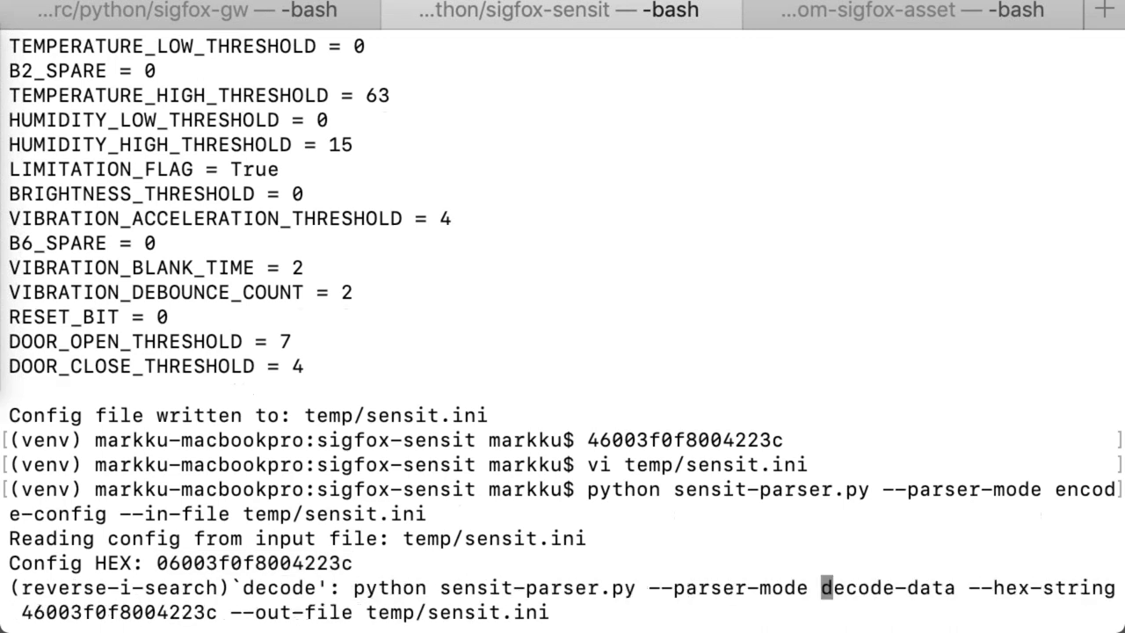
key("ctrl+r")
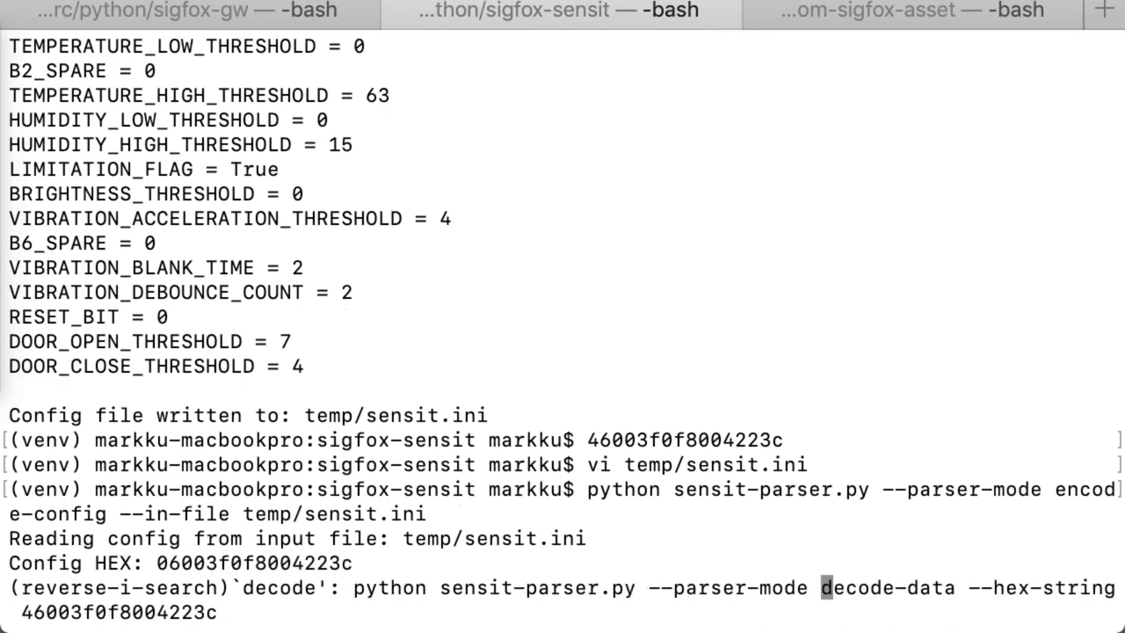
key("End")
key("BackSpace")
key("BackSpace")
key("BackSpace")
key("BackSpace")
key("BackSpace")
key("BackSpace")
key("BackSpace")
key("BackSpace")
key("BackSpace")
key("BackSpace")
key("BackSpace")
key("BackSpace")
key("BackSpace")
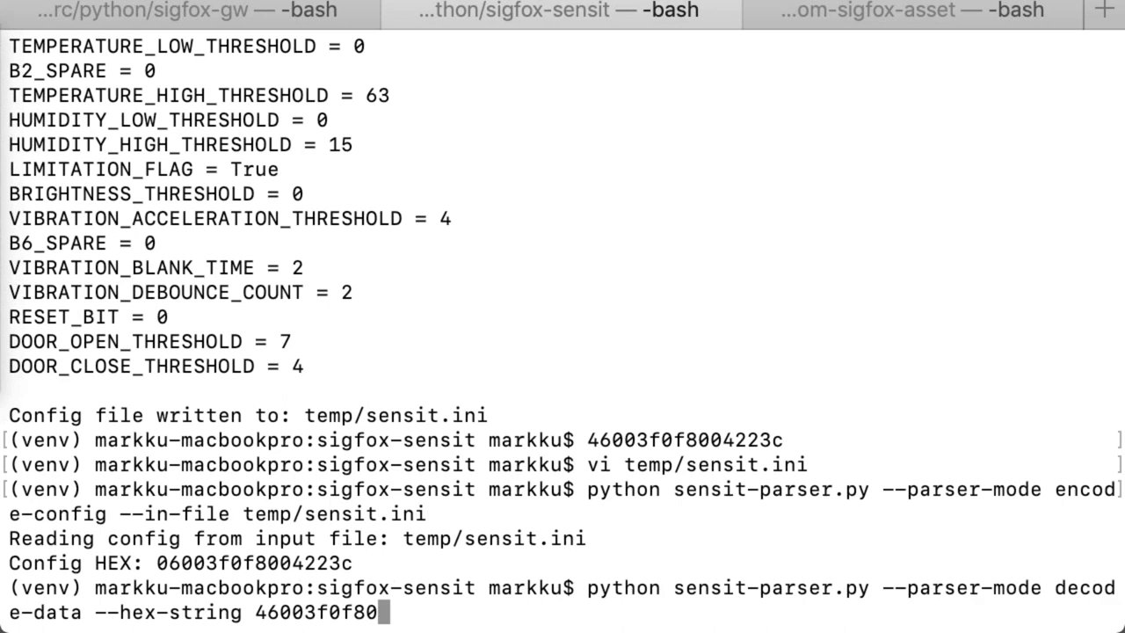
key("BackSpace")
key("BackSpace")
key("BackSpace")
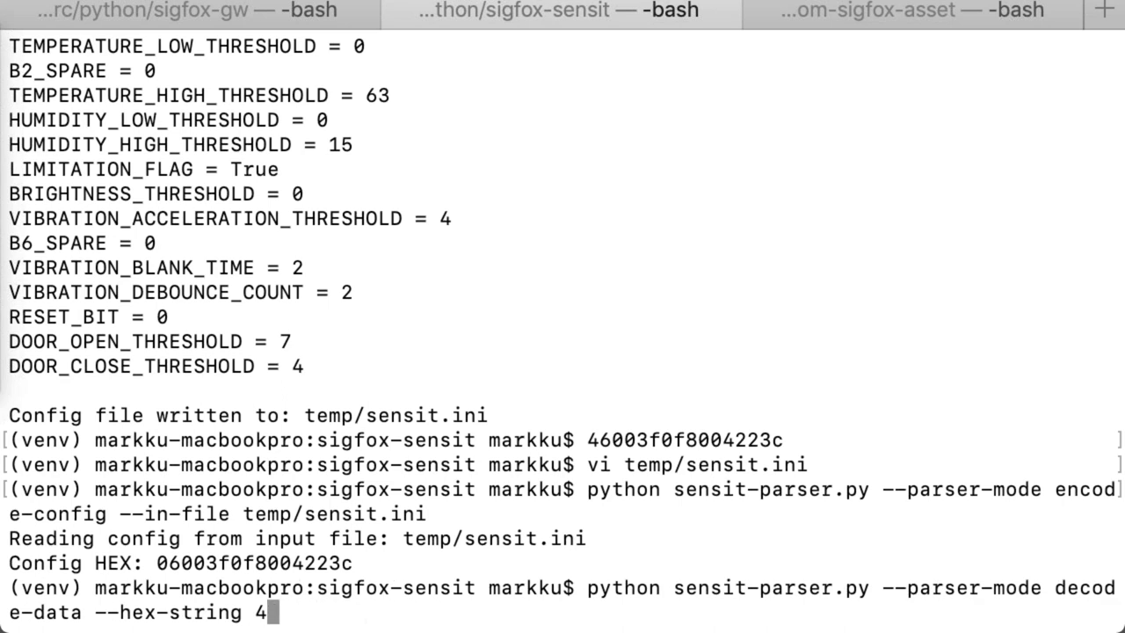
key("super+v")
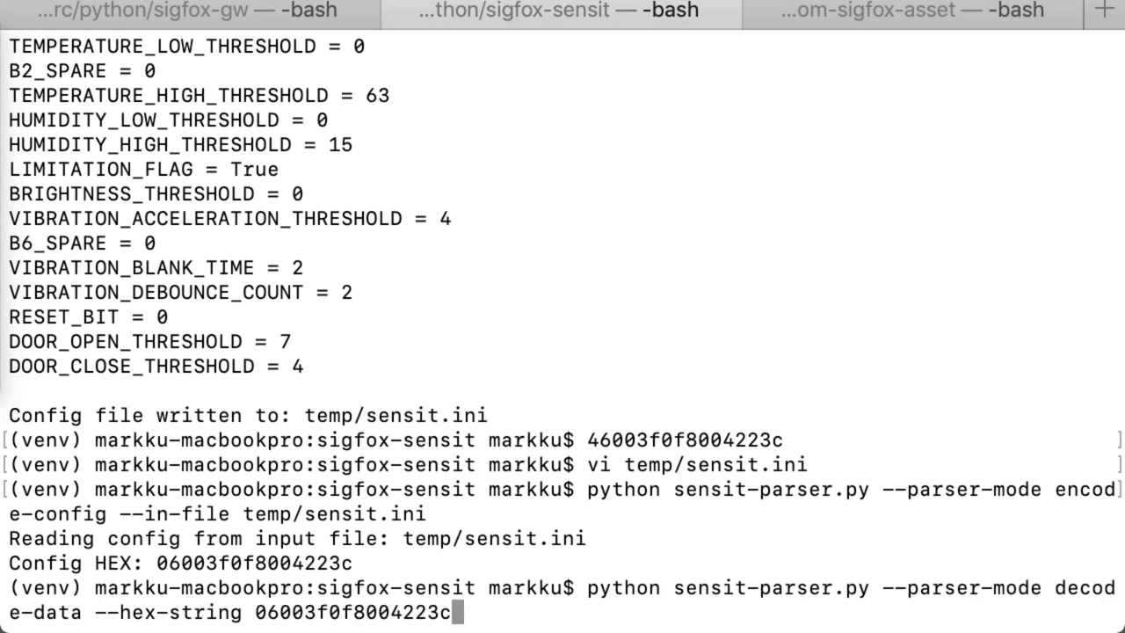
key("Return")
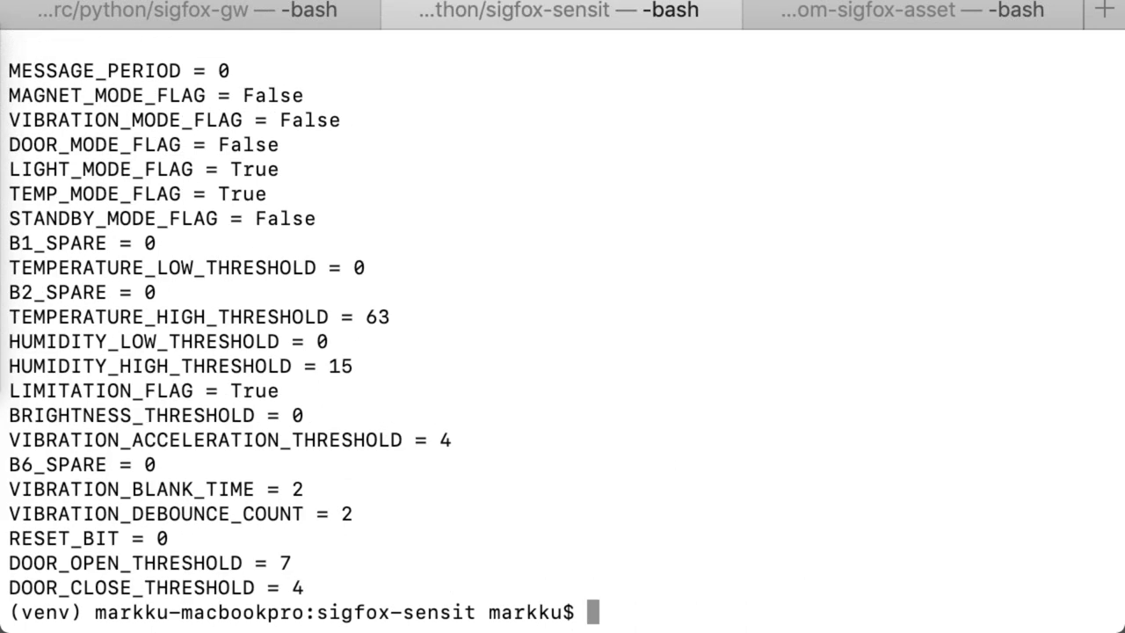
left_click_drag(107, 70, 231, 70)
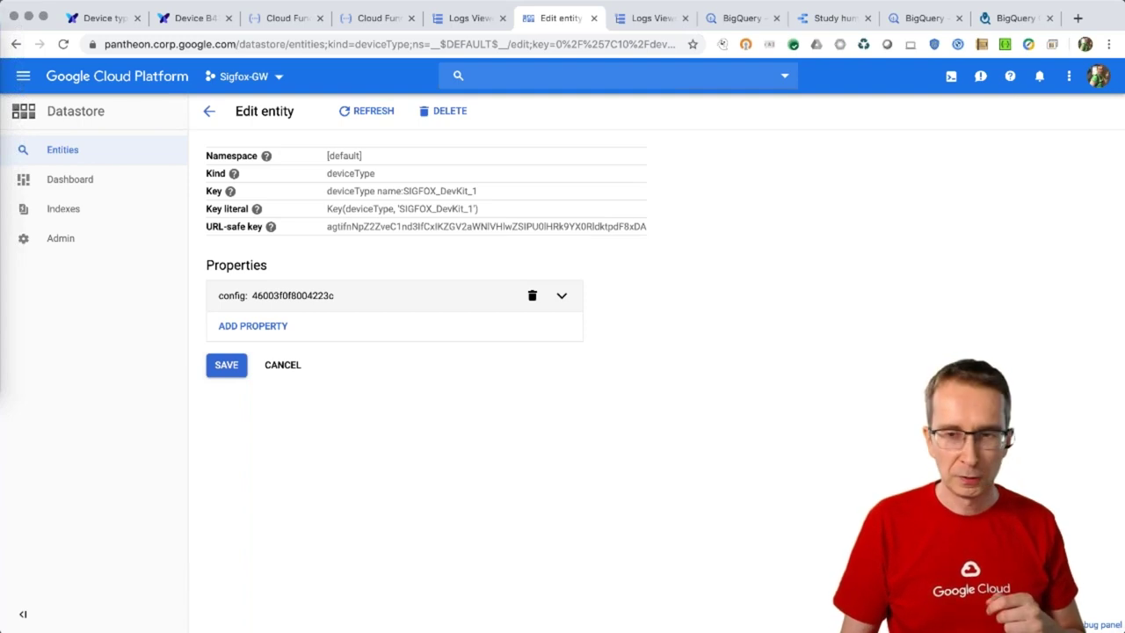
Step: Replace the value of the entity's config property with the copied hex string 06003f0f8004223c and confirm the property edit
left_click(290, 295)
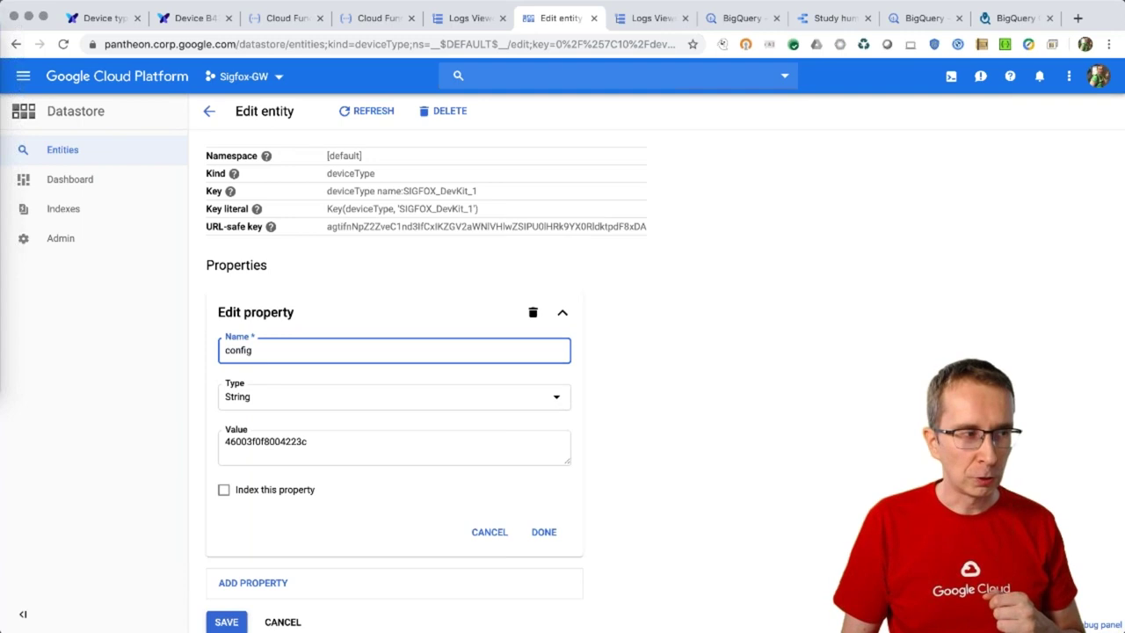
key("Tab")
key("Tab")
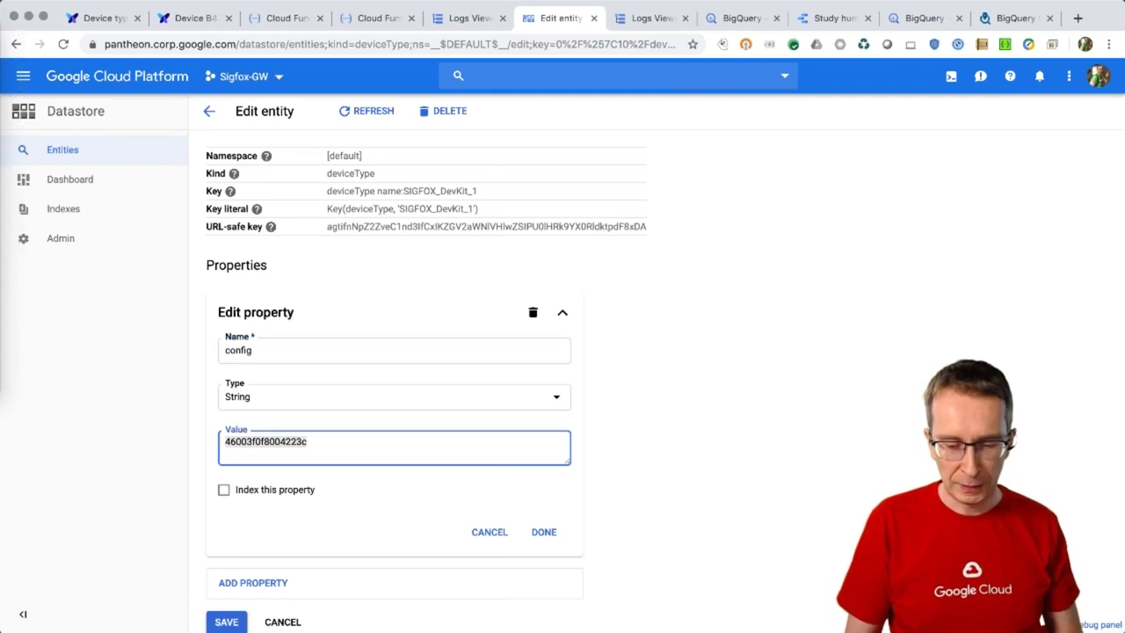
key("BackSpace")
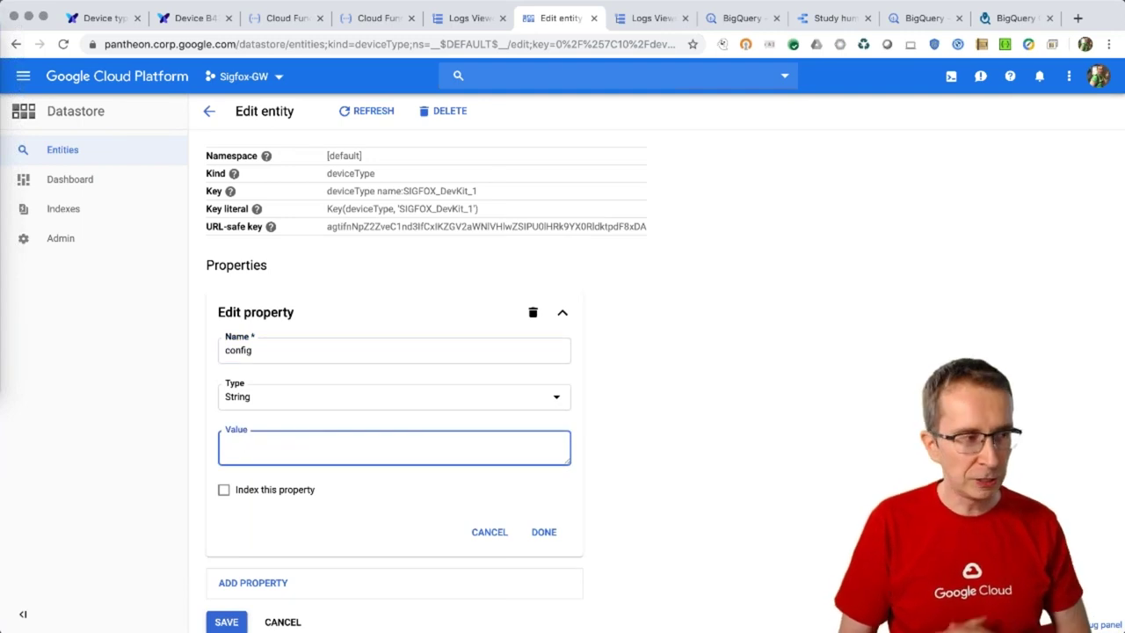
key("super+v")
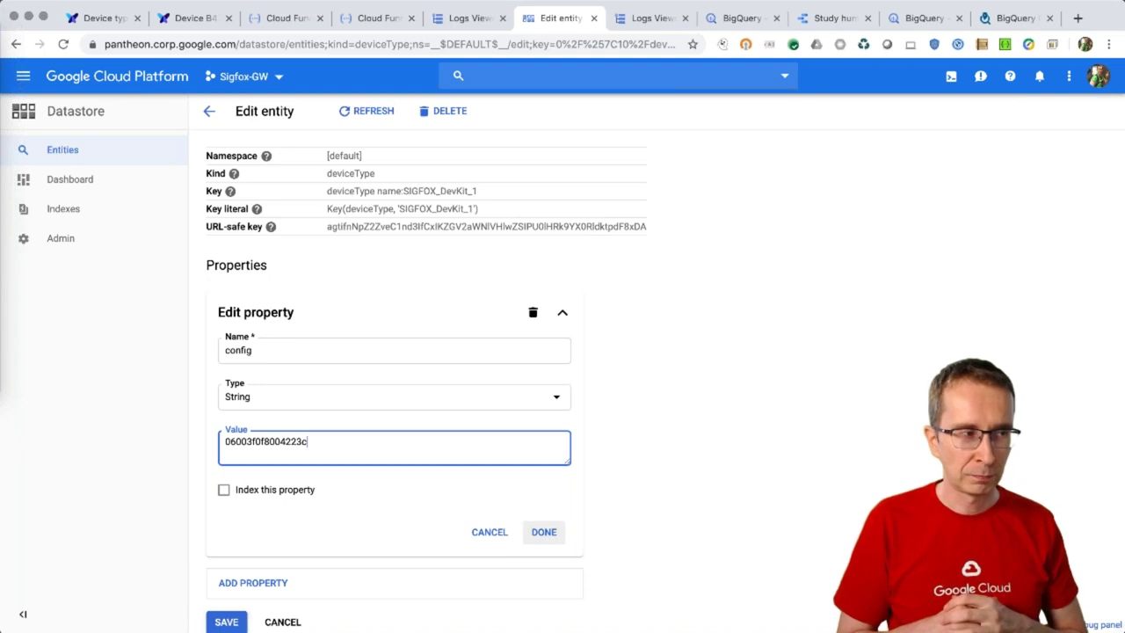
left_click(543, 532)
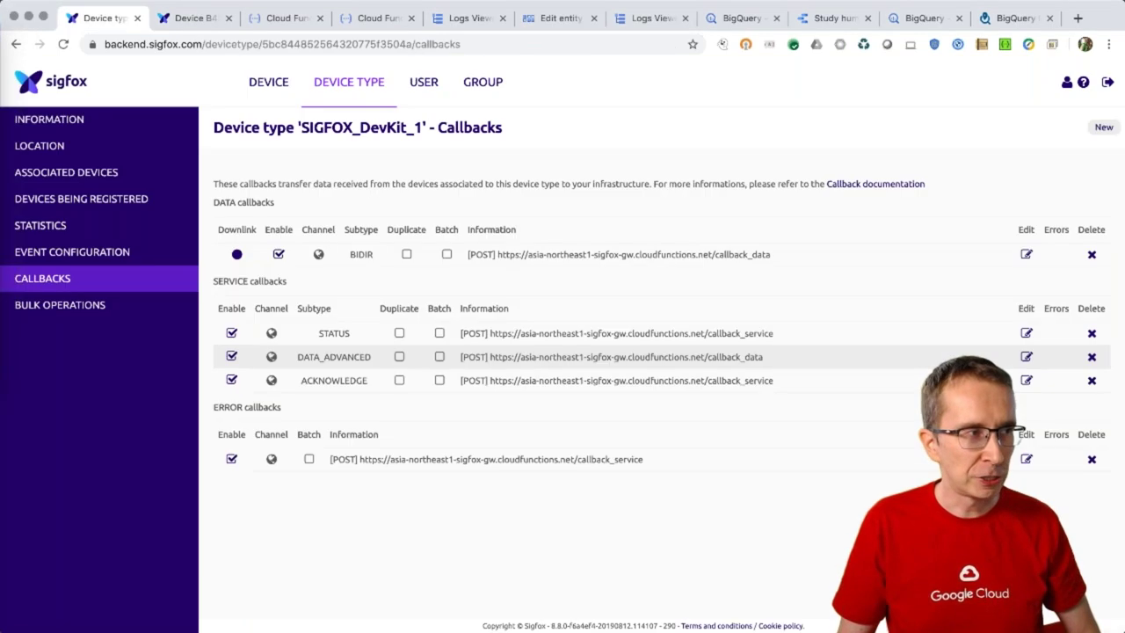
Step: Open device B4318B's messages in the Sigfox backend and copy the data string of the 17:43:02 message
key("ctrl+Tab")
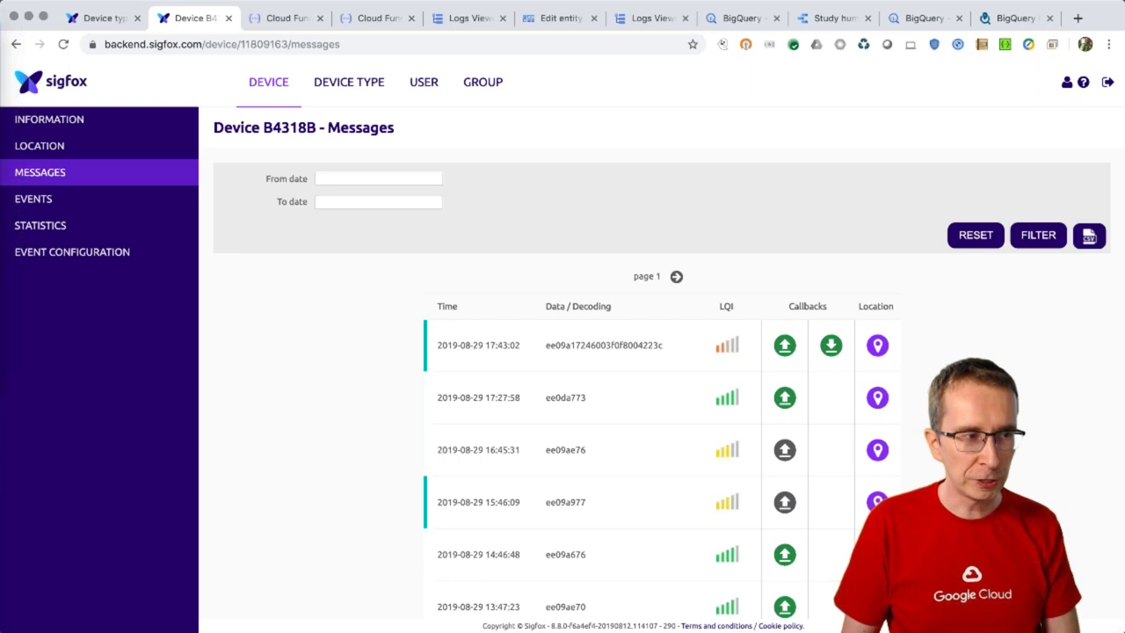
double_click(603, 344)
key("super+c")
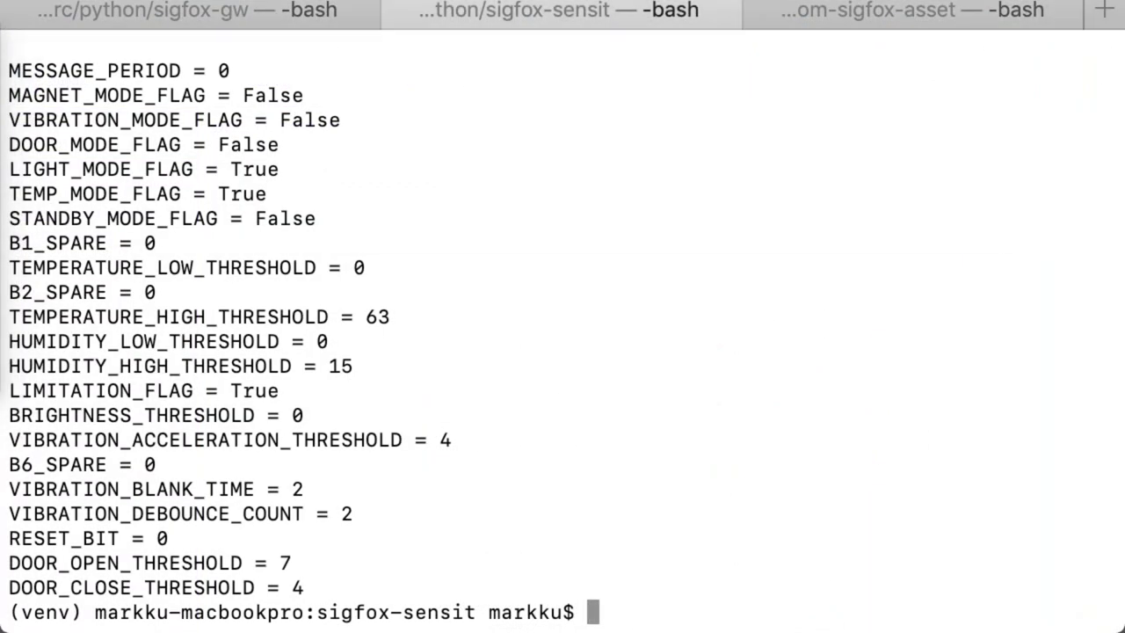
Step: In the terminal, decode the copied string ee09a17246003f0f8004223c with sensit-parser.py in decode-data mode
key("Up")
key("BackSpace")
key("BackSpace")
key("BackSpace")
key("BackSpace")
key("BackSpace")
key("BackSpace")
key("BackSpace")
key("BackSpace")
key("BackSpace")
key("BackSpace")
key("BackSpace")
key("BackSpace")
key("BackSpace")
key("BackSpace")
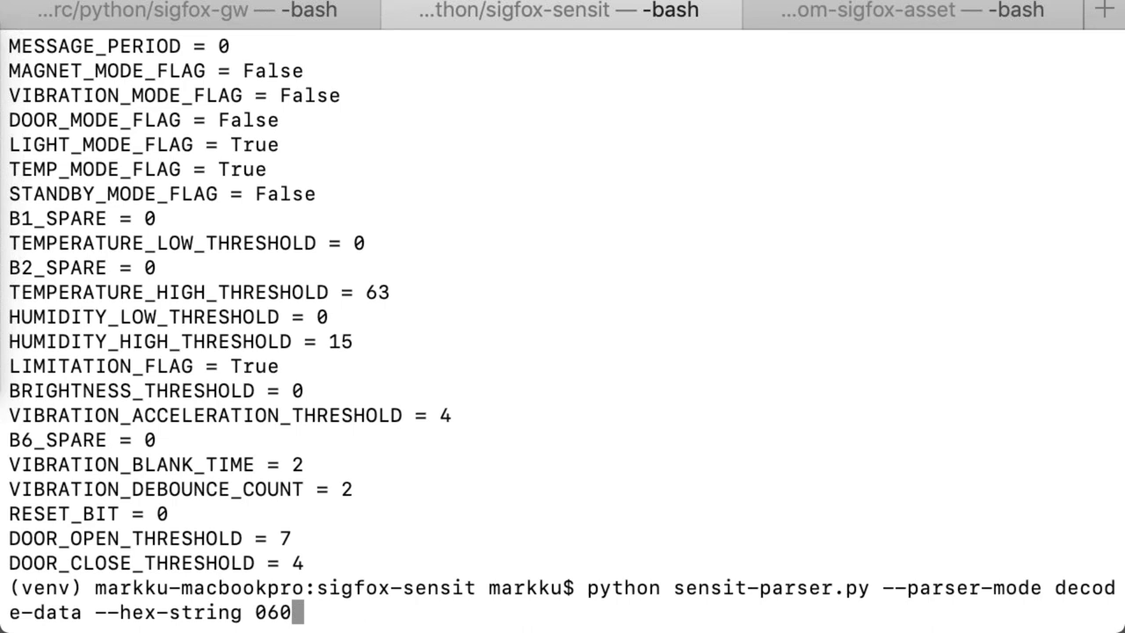
key("BackSpace")
key("super+v")
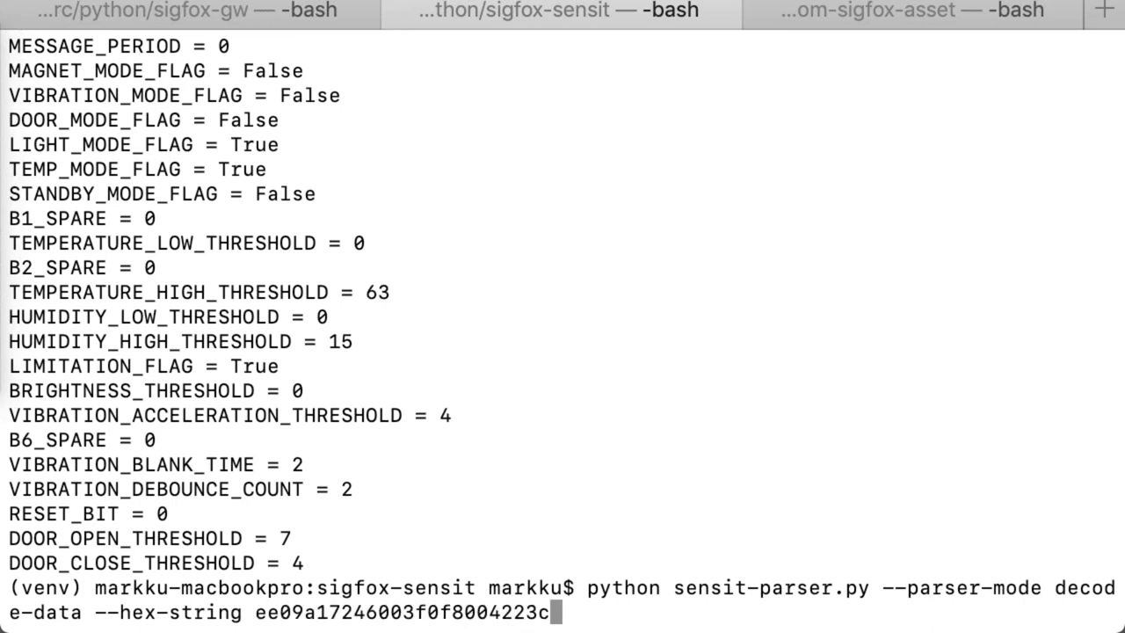
key("Return")
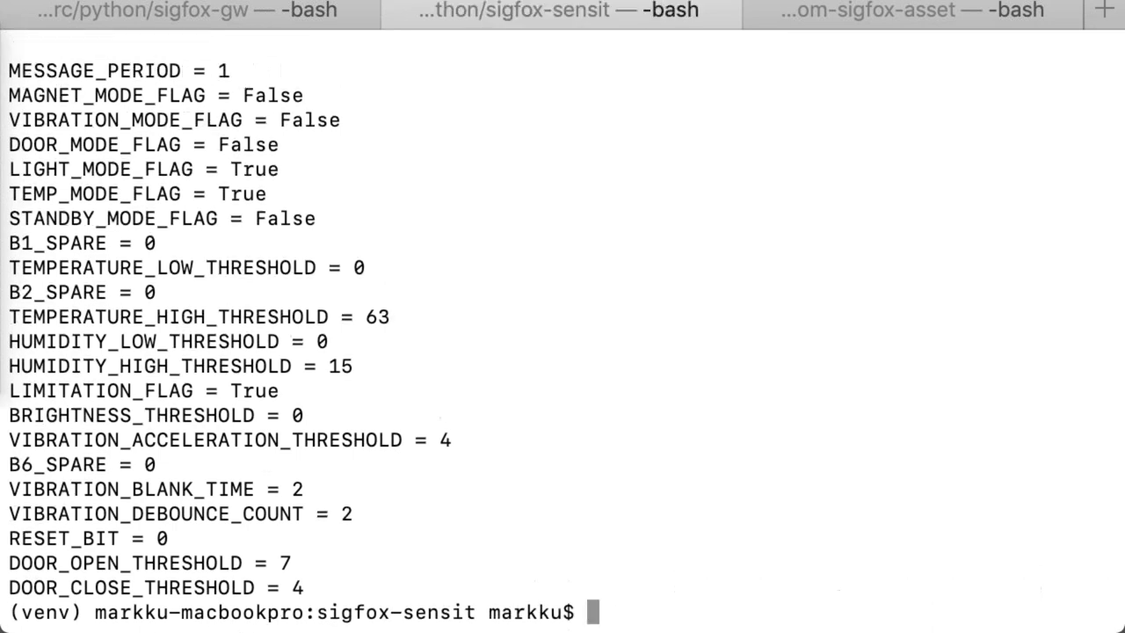
Step: Examine the decoded sensor data, the Config HEX string and the MESSAGE_PERIOD setting in the parser output
scroll(563, 334, "up", 10)
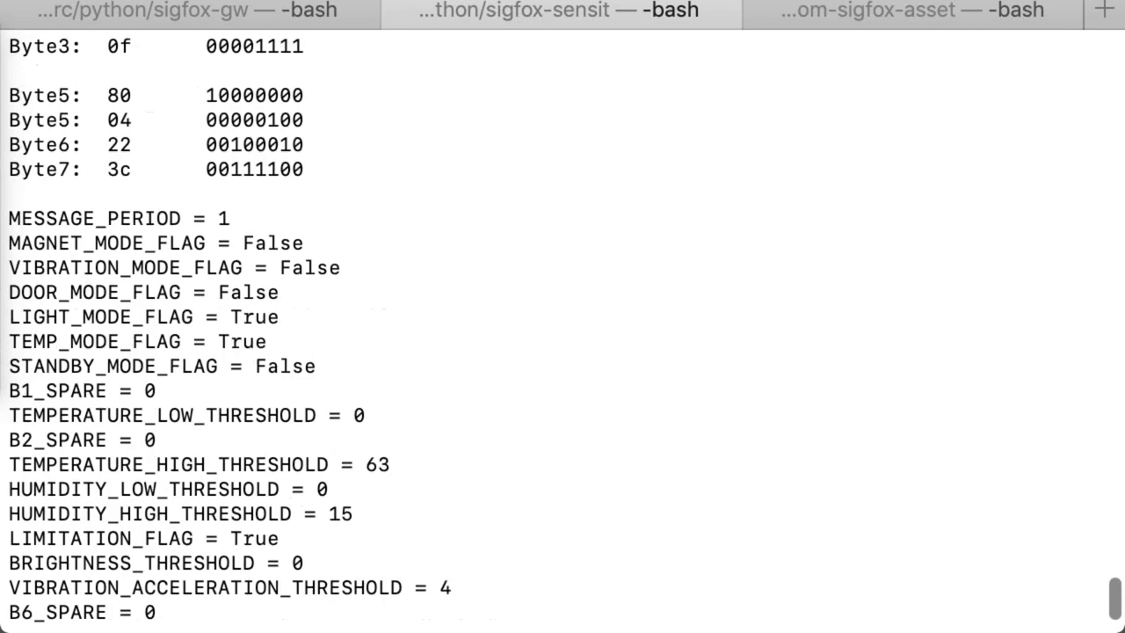
scroll(562, 334, "up", 6)
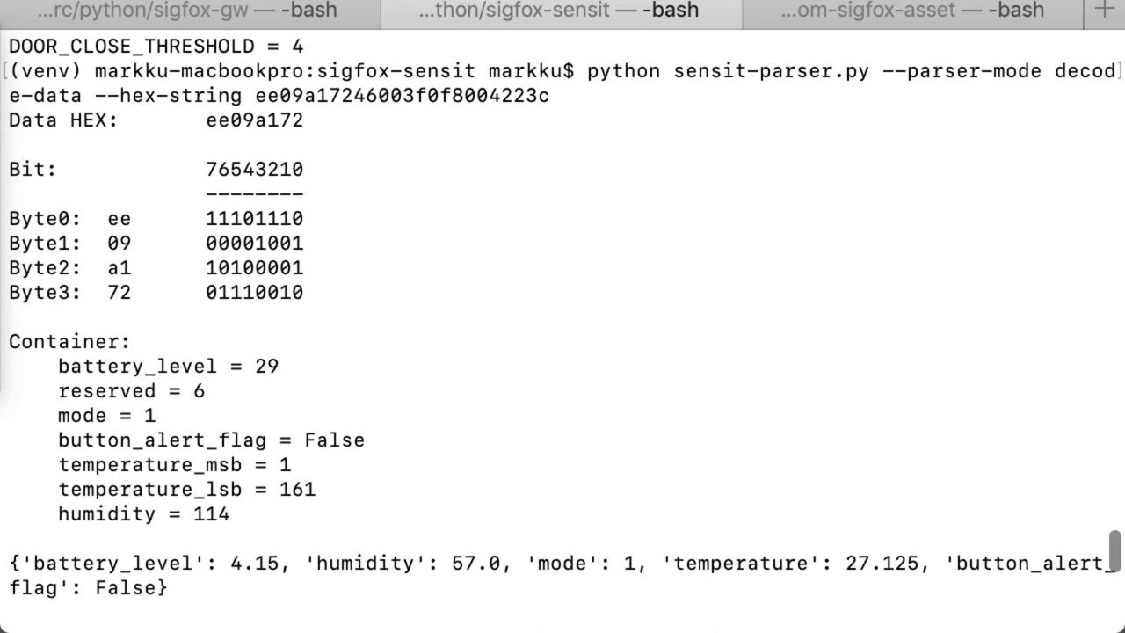
scroll(562, 334, "down", 6)
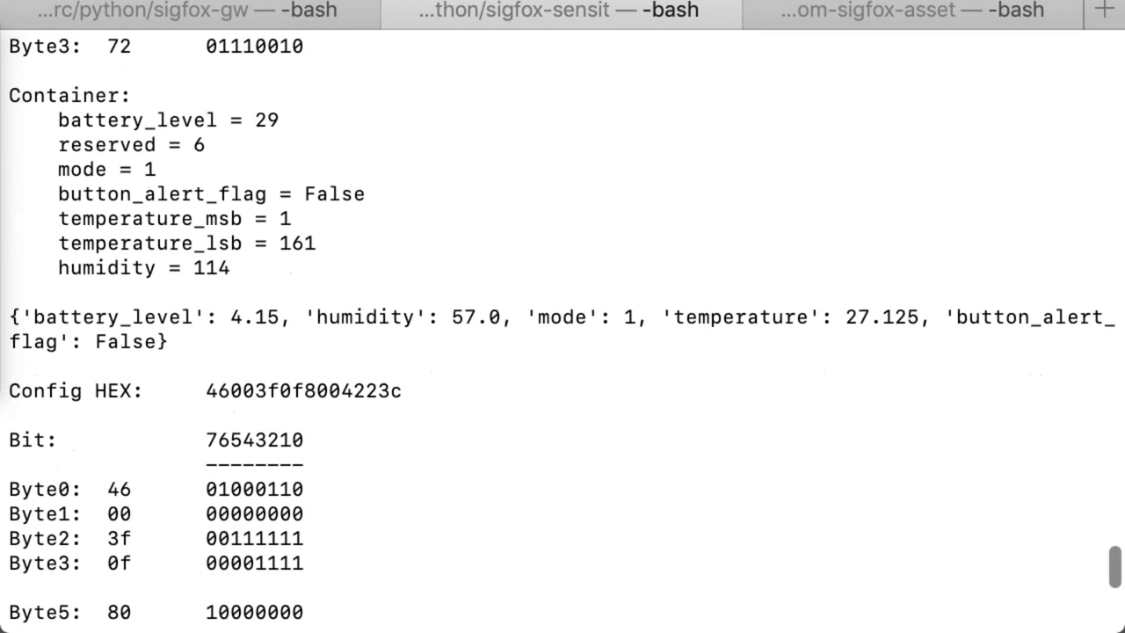
scroll(562, 334, "down", 3)
scroll(563, 334, "down", 2)
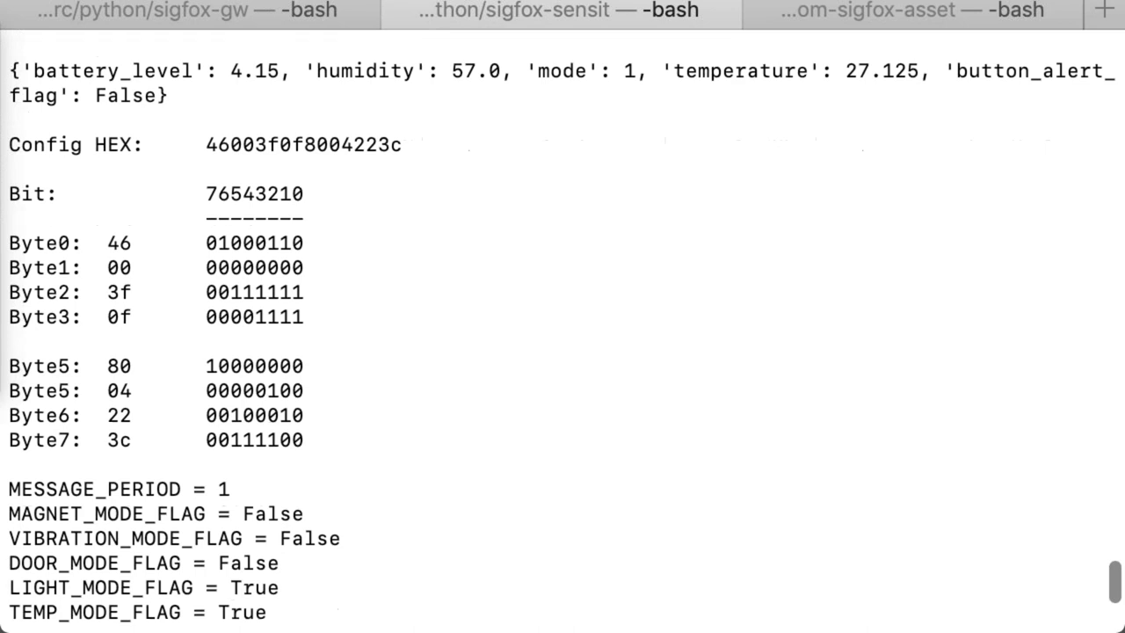
scroll(562, 334, "down", 2)
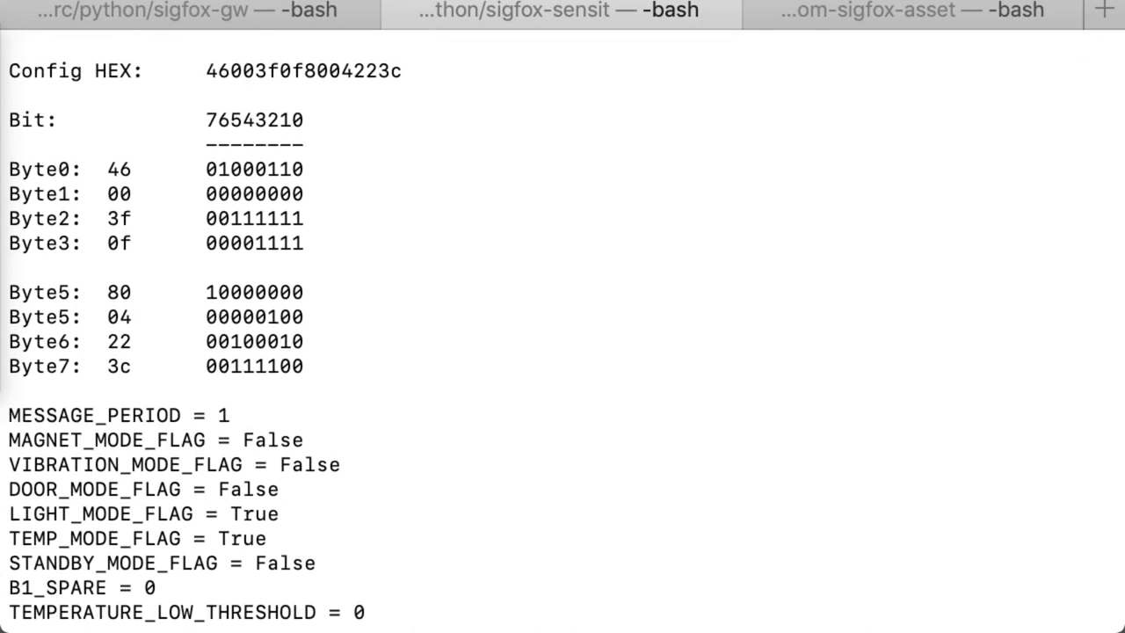
left_click_drag(231, 415, 46, 415)
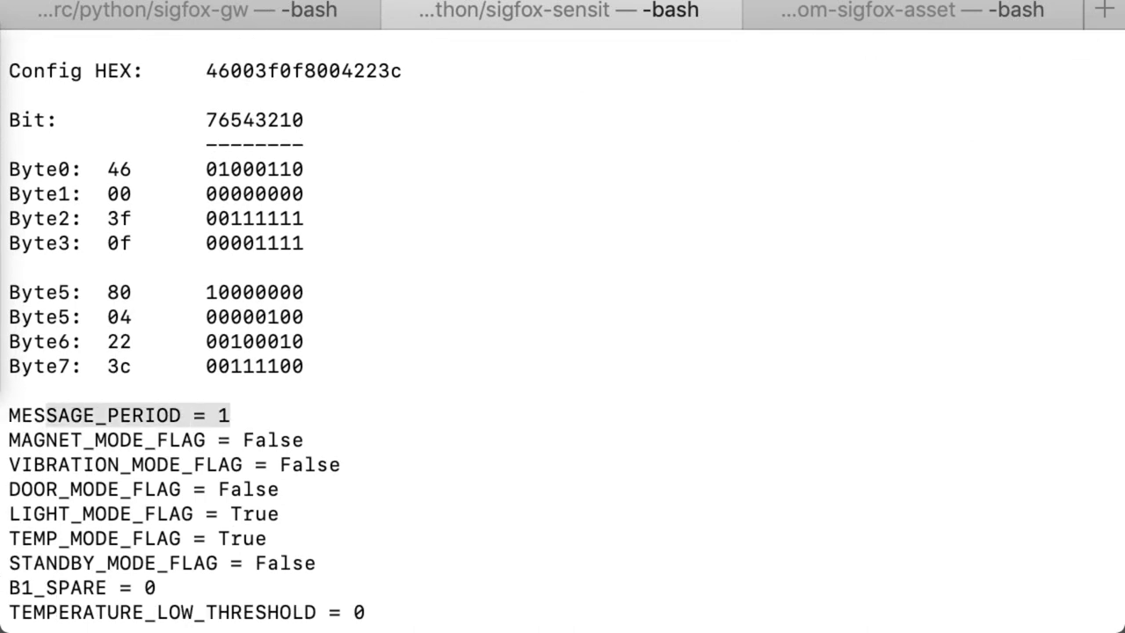
left_click(45, 415)
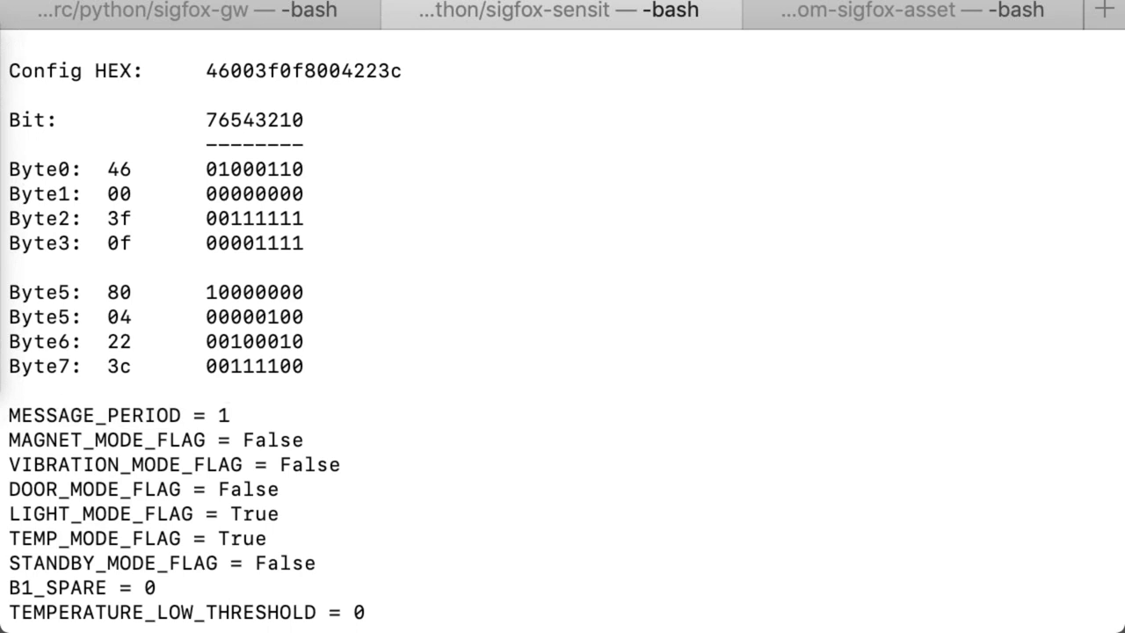
scroll(563, 334, "down", 6)
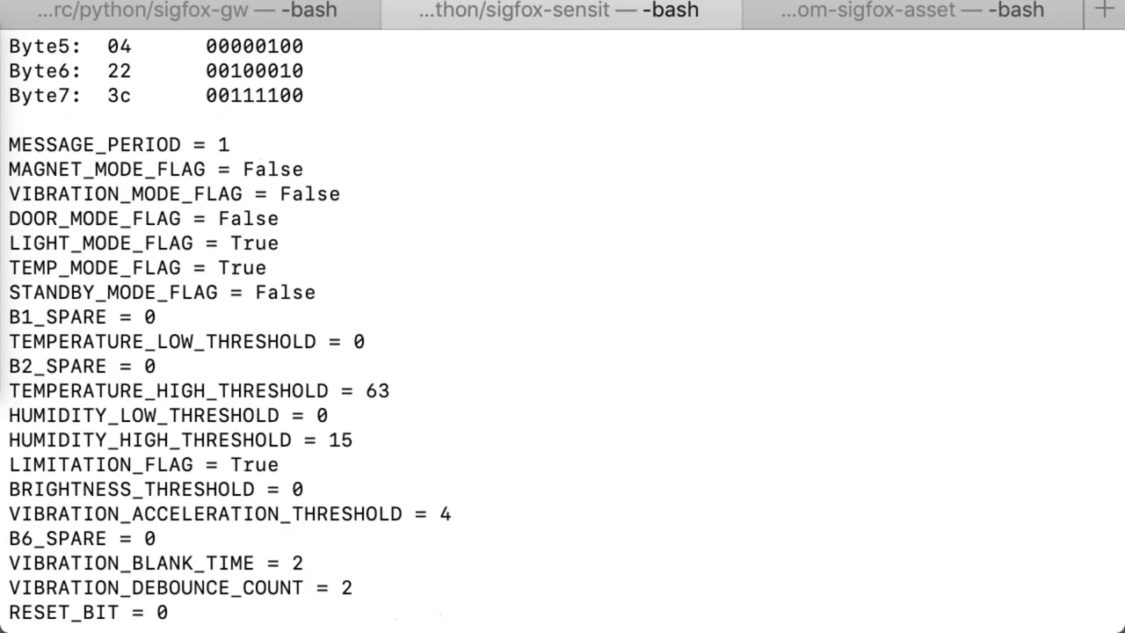
scroll(562, 334, "down", 2)
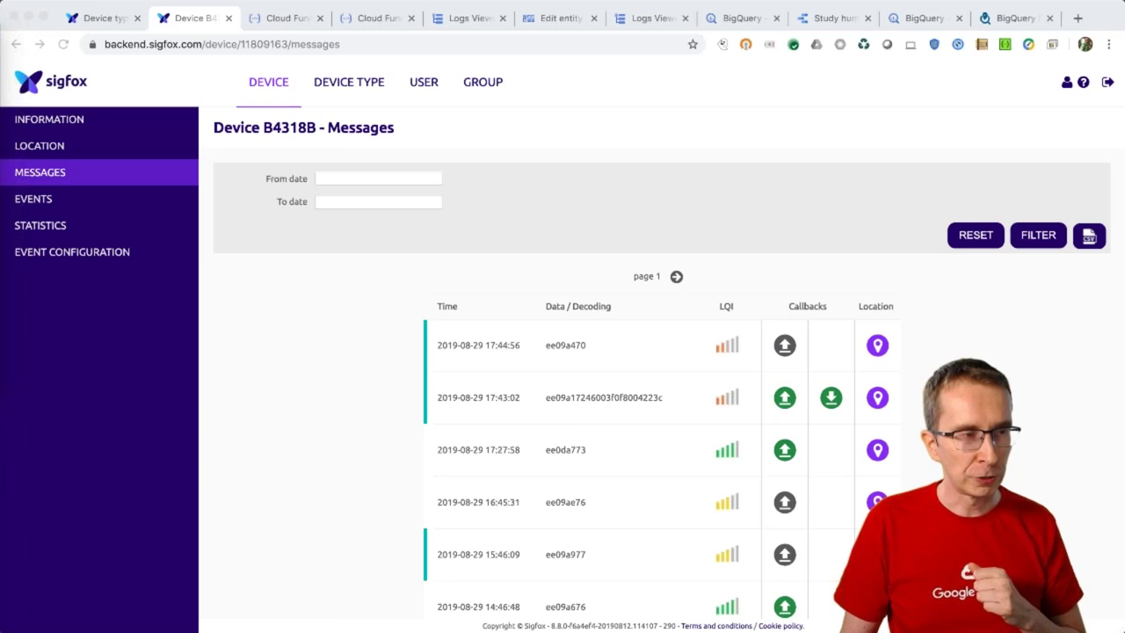
Step: Switch to the callback_data function's logs in the browser, refresh them and look through the newest entries
key("super+5")
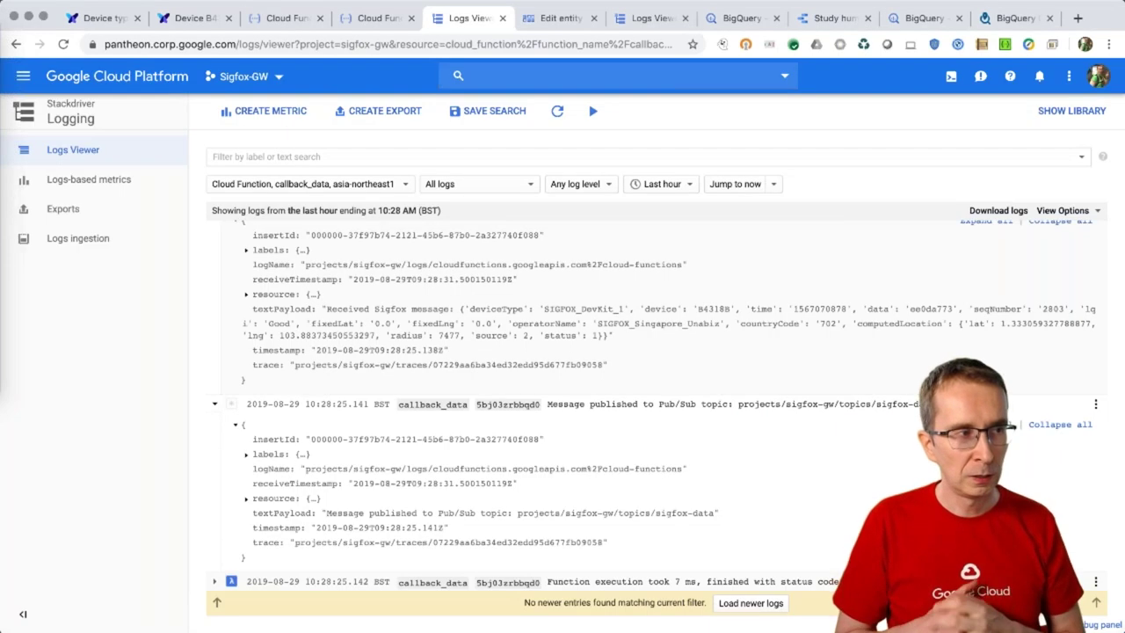
left_click(557, 110)
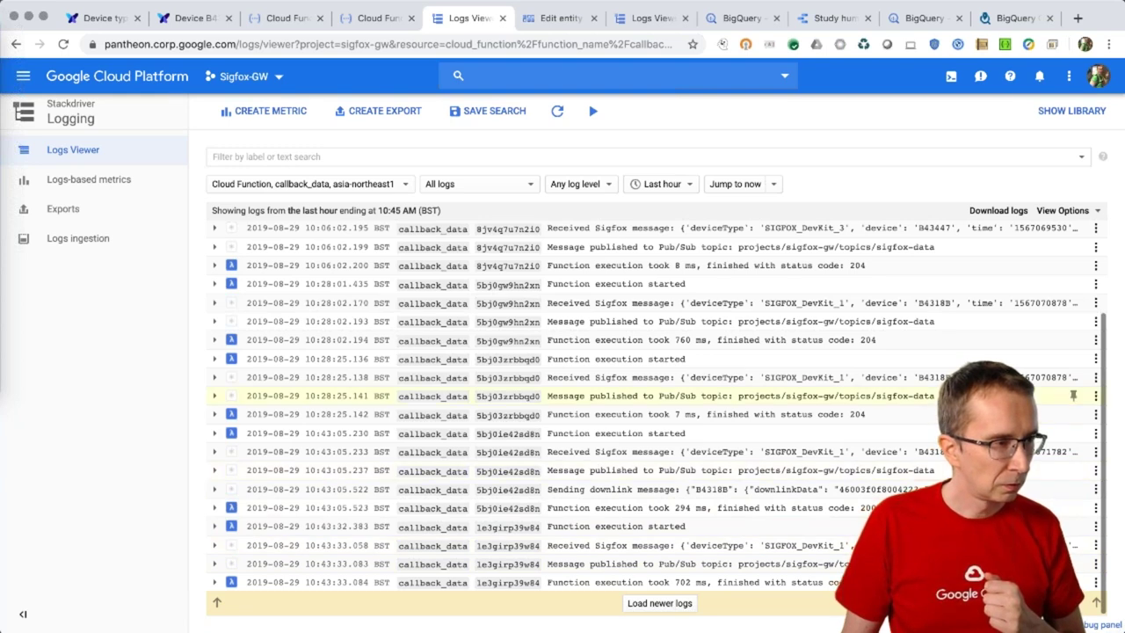
scroll(655, 378, "up", 1)
scroll(655, 413, "down", 2)
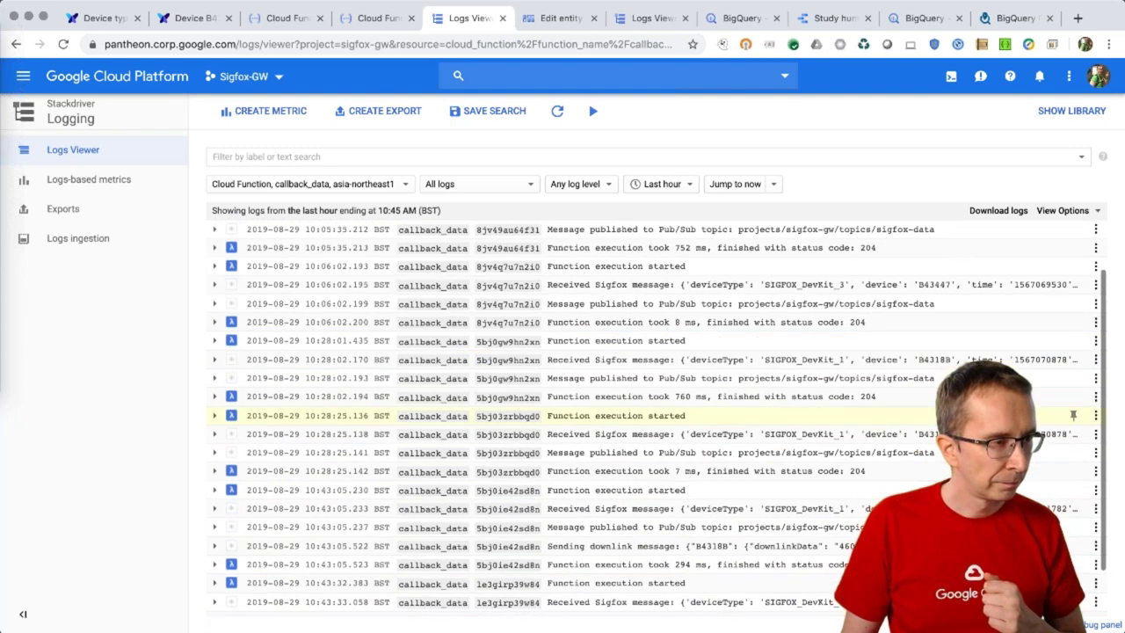
scroll(655, 396, "down", 1)
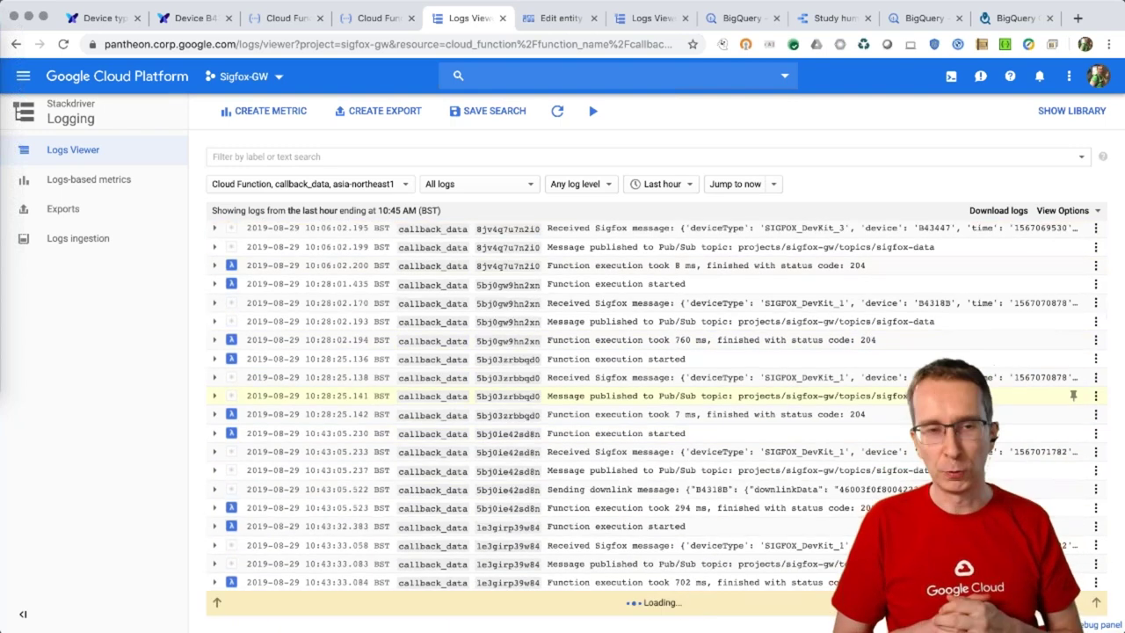
Step: Expand the 10:43:05 entries for the sent downlink message and the received Sigfox message, and examine their payloads
left_click(655, 489)
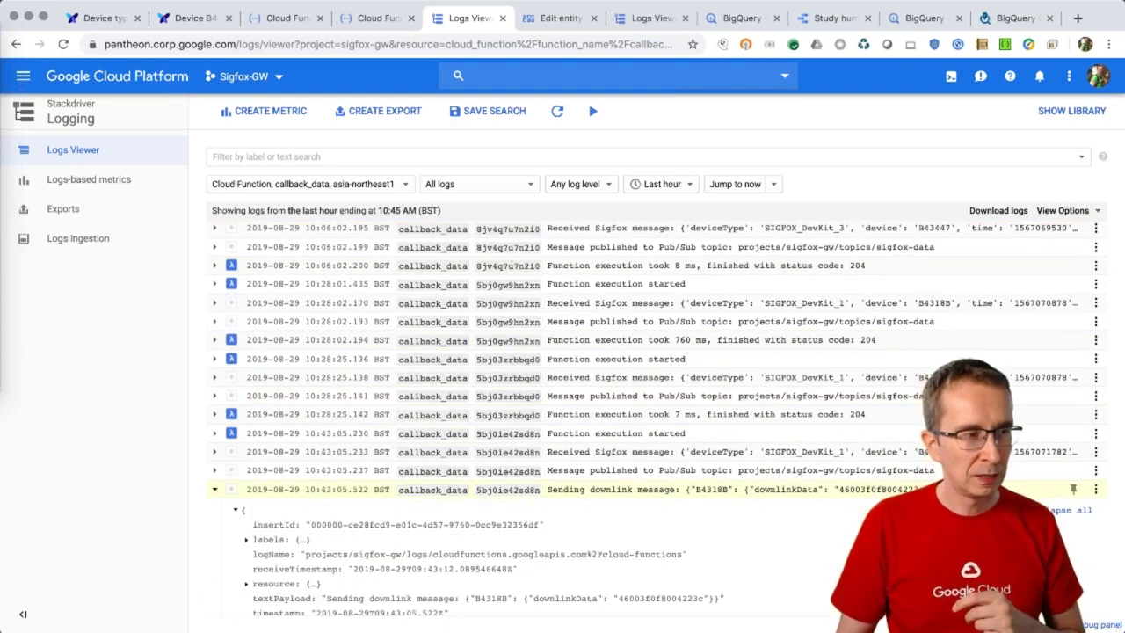
scroll(655, 405, "down", 1)
scroll(654, 395, "down", 1)
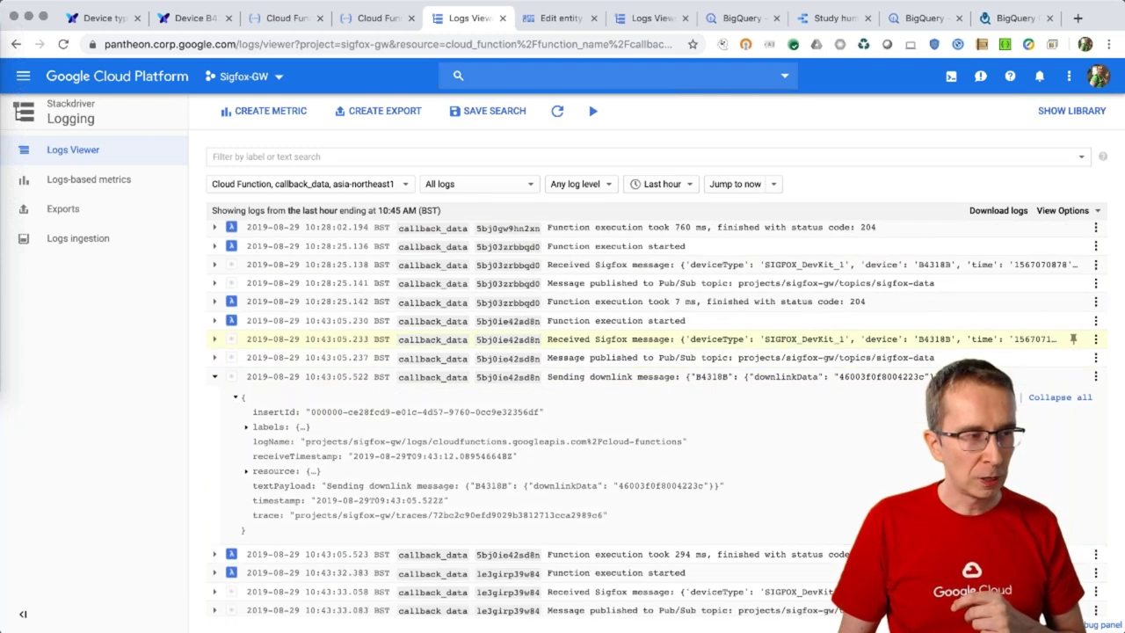
left_click(655, 339)
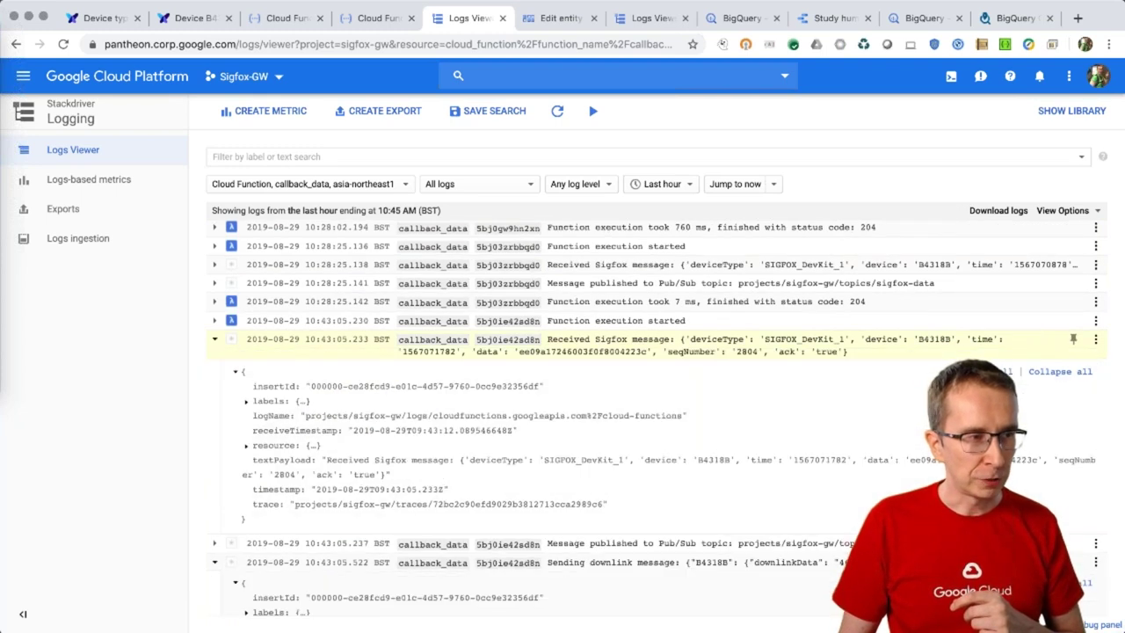
scroll(654, 339, "down", 1)
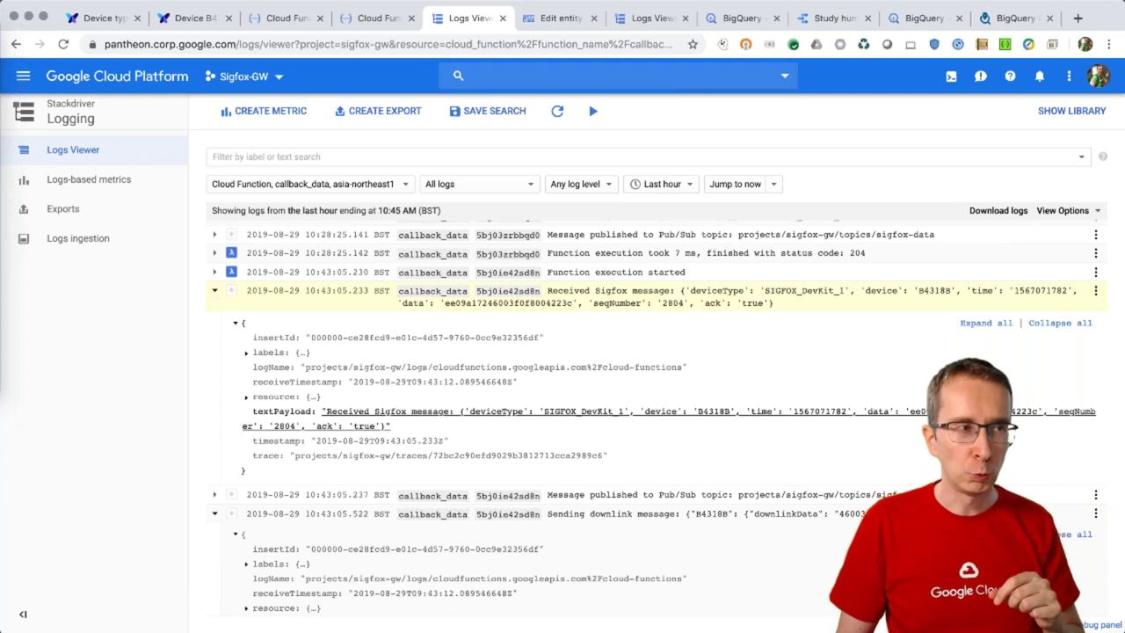
scroll(666, 416, "down", 1)
Step: Check the config property in the Datastore entity, and compare it with the downlinkData in the expanded log entry
key("ctrl+Tab")
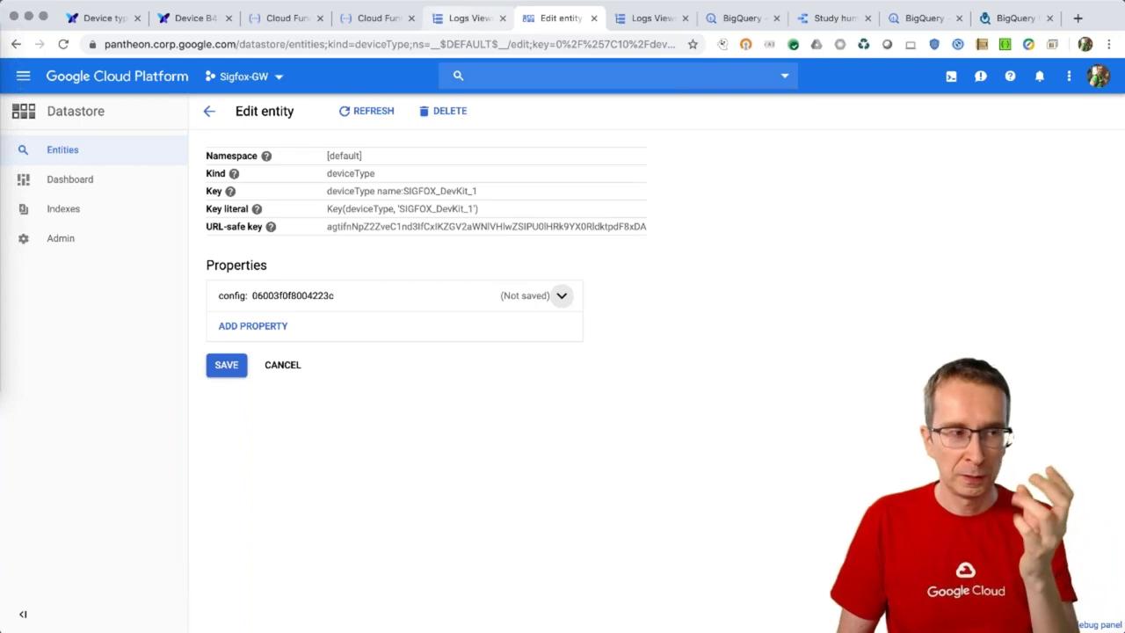
left_click(469, 18)
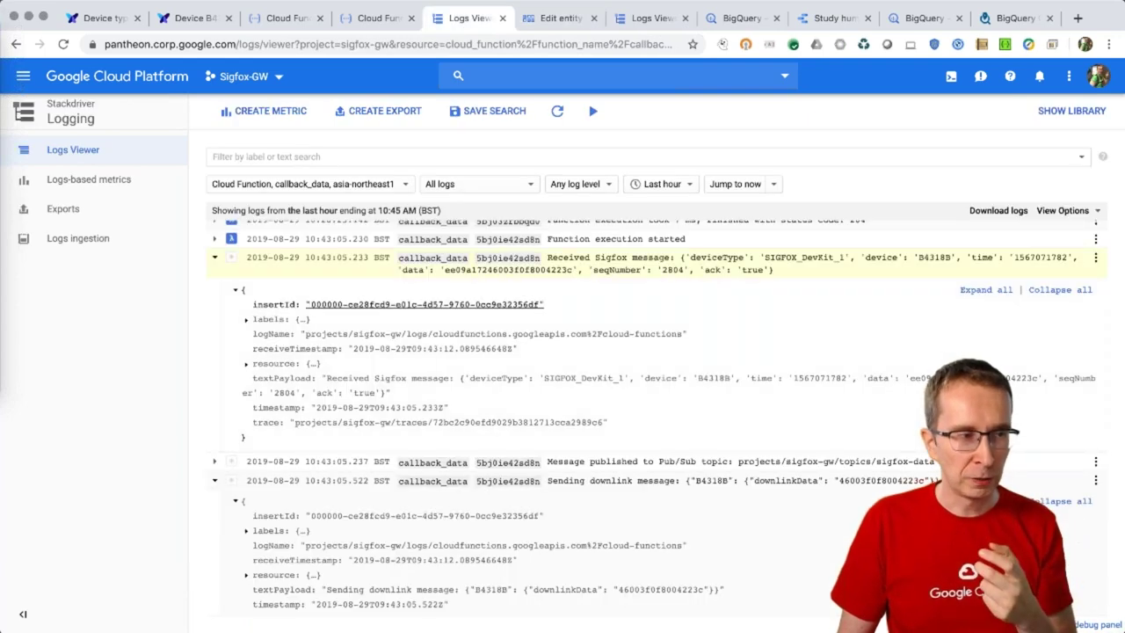
scroll(378, 386, "down", 1)
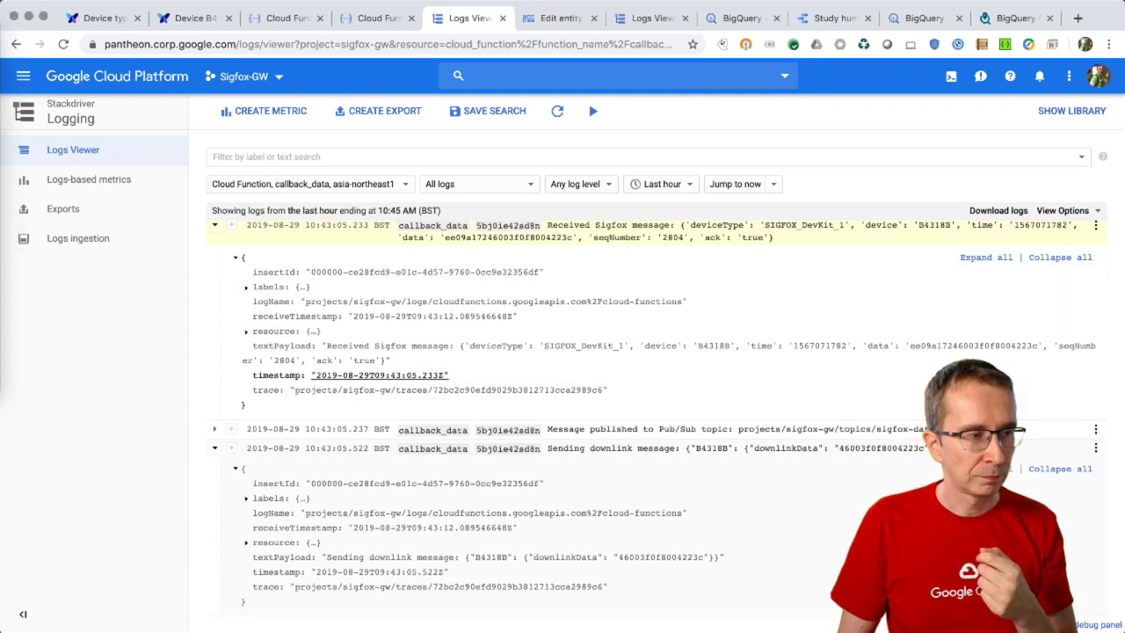
scroll(377, 375, "up", 1)
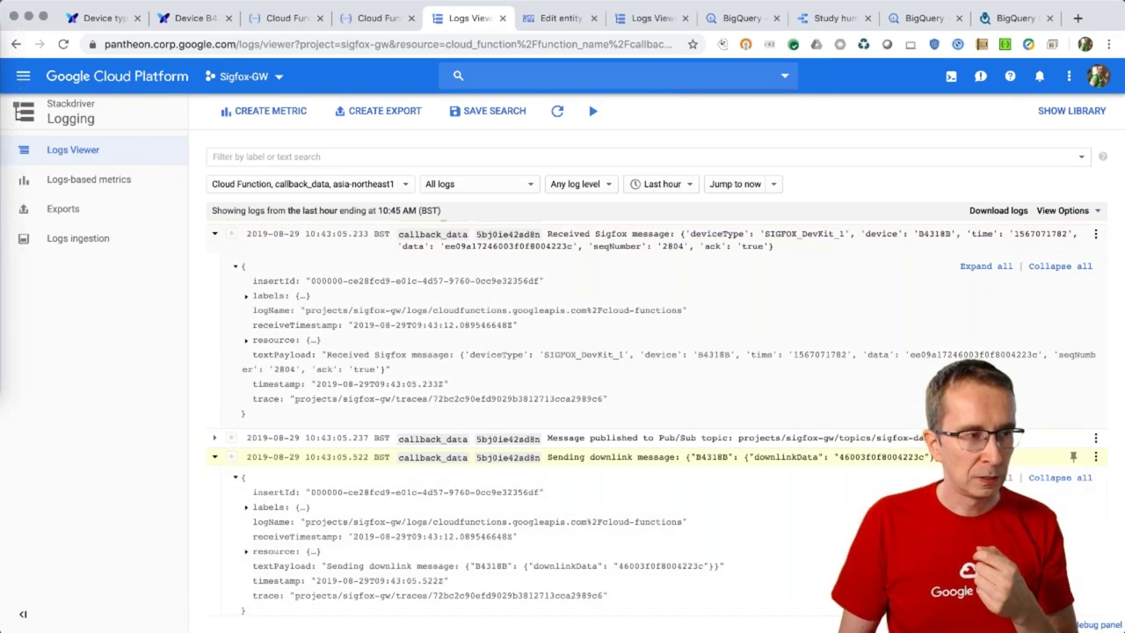
scroll(562, 404, "down", 4)
scroll(660, 418, "down", 1)
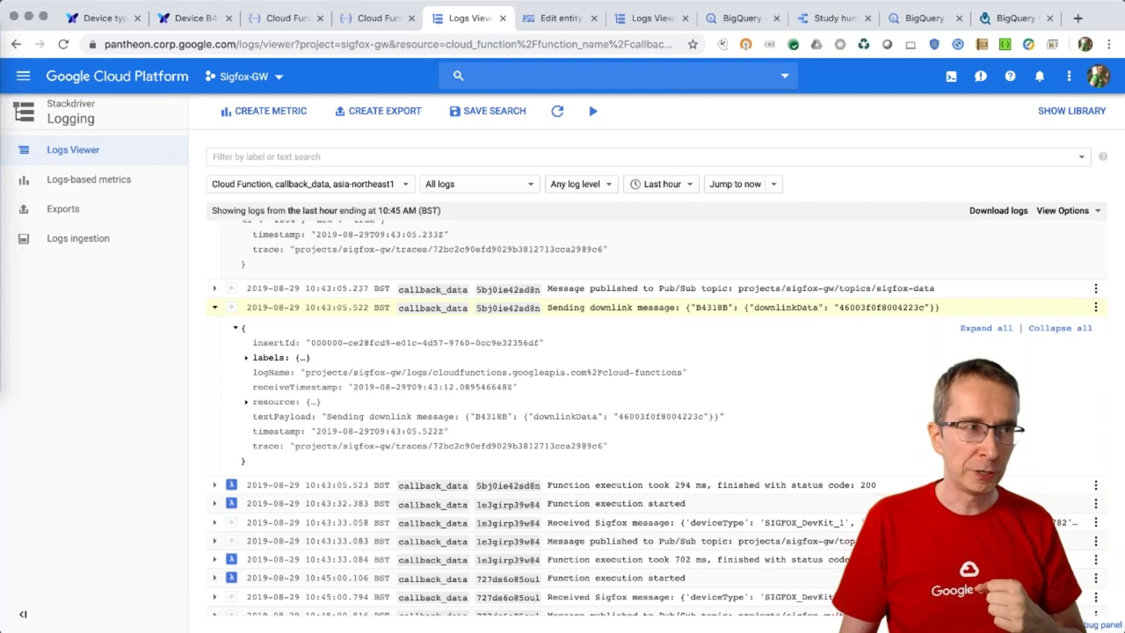
Step: Review the callbacks of device type SIGFOX_DevKit_1 and the message list of device B4318B in the Sigfox backend
key("super+1")
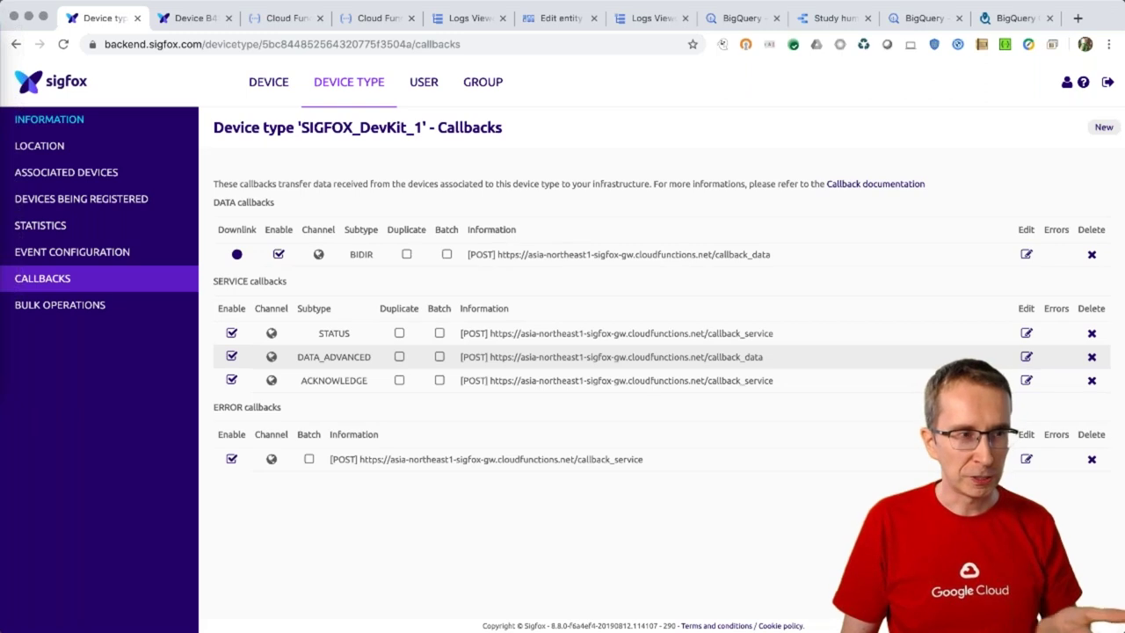
key("super+2")
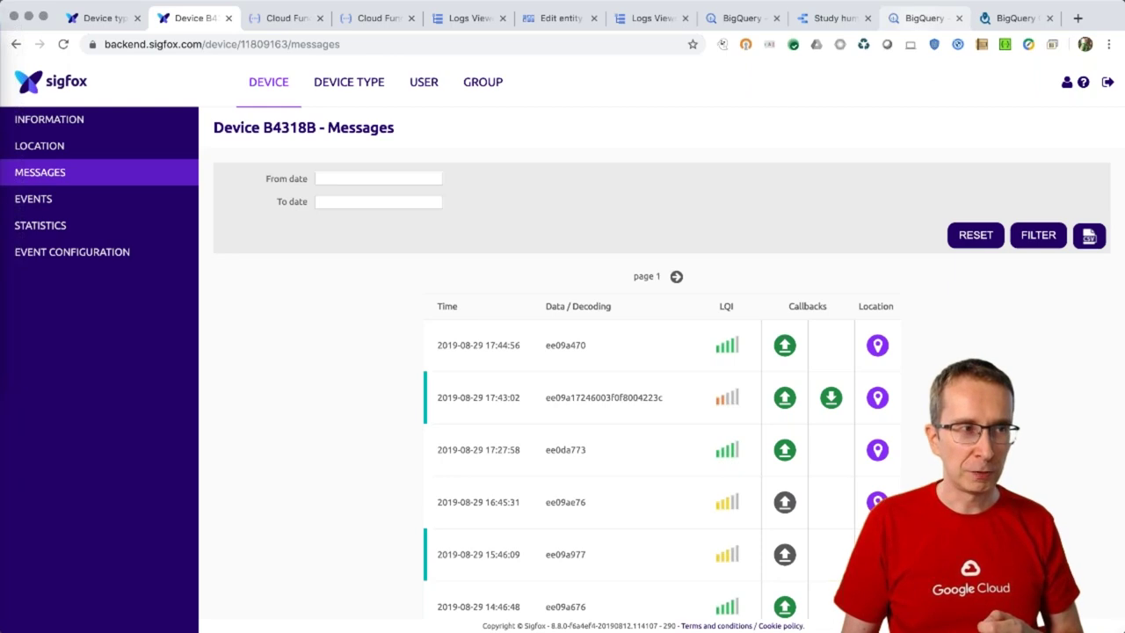
Step: View the "sensit last 20" query results in BigQuery and the "Study humidity" report in Data Studio
left_click(923, 18)
left_click(741, 17)
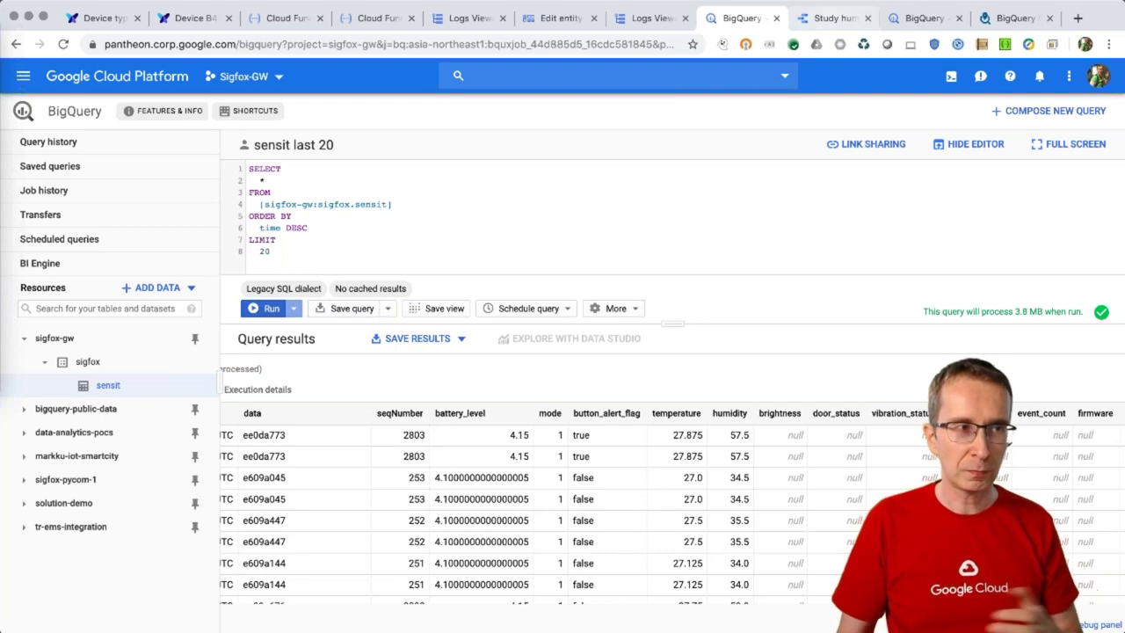
left_click(830, 18)
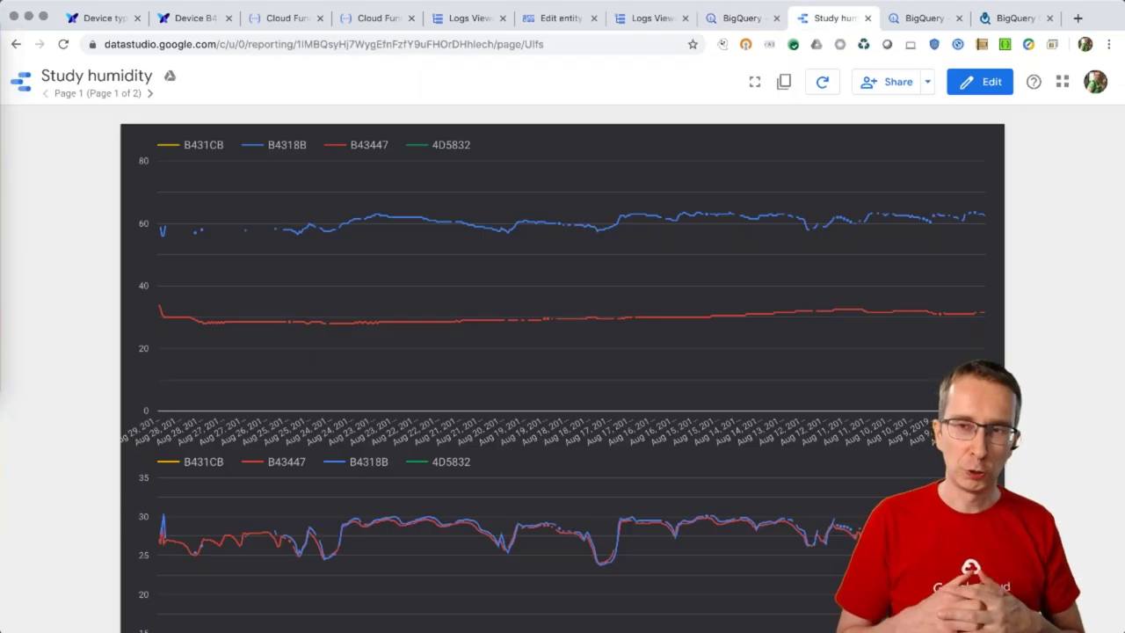